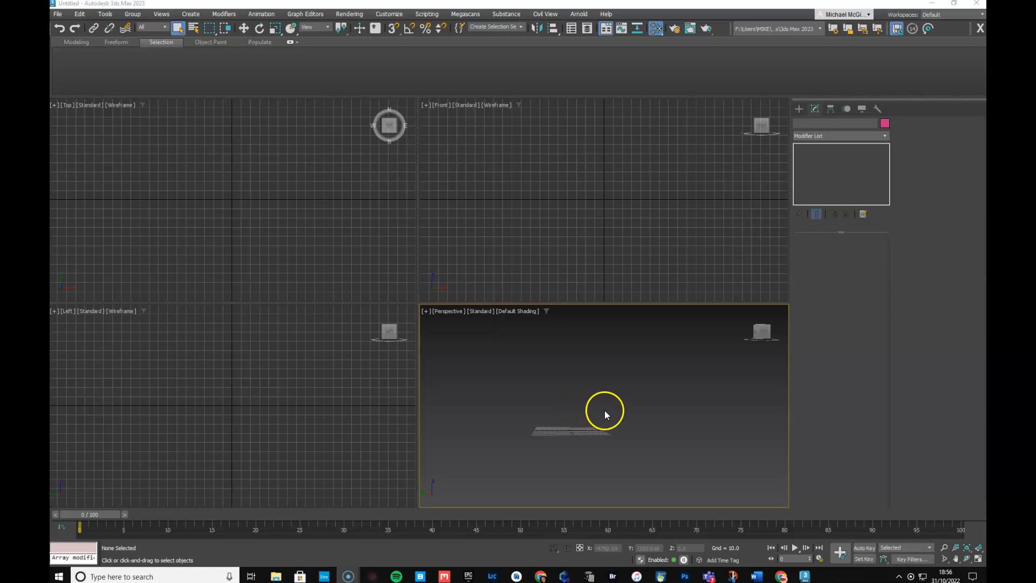
# Step: Angle the Perspective view down onto the grid and open the Slate Material Editor maximized
pyautogui.keyDown('alt'); pyautogui.moveTo(602, 414); pyautogui.dragTo(598, 433, button='middle'); pyautogui.keyUp('alt')
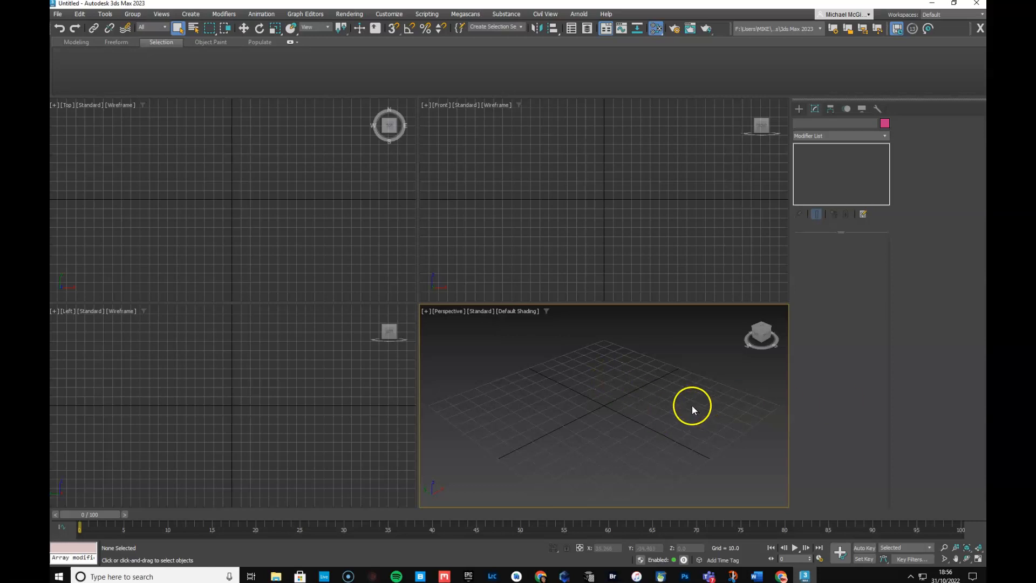
pyautogui.press('m')
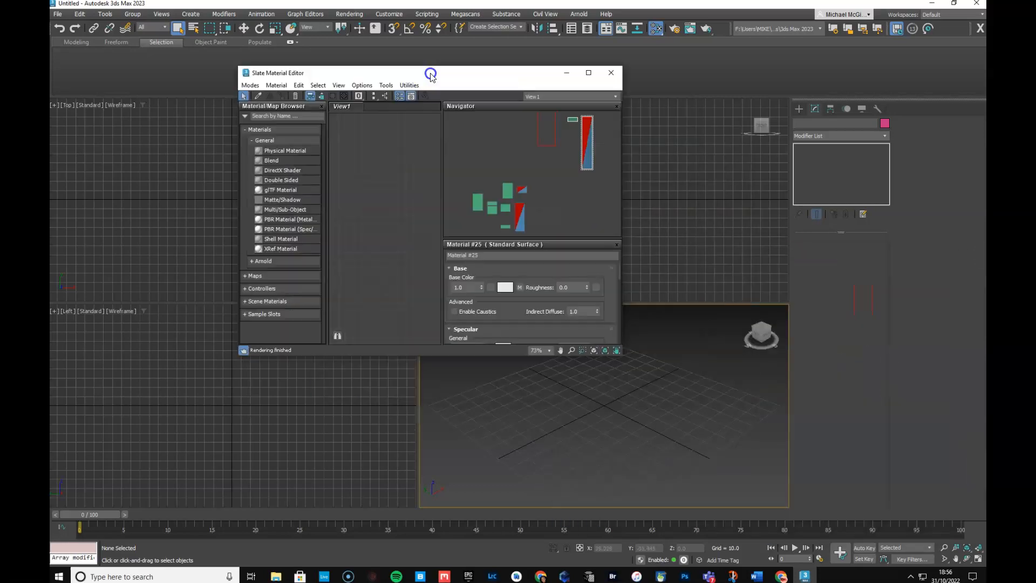
pyautogui.click(590, 71)
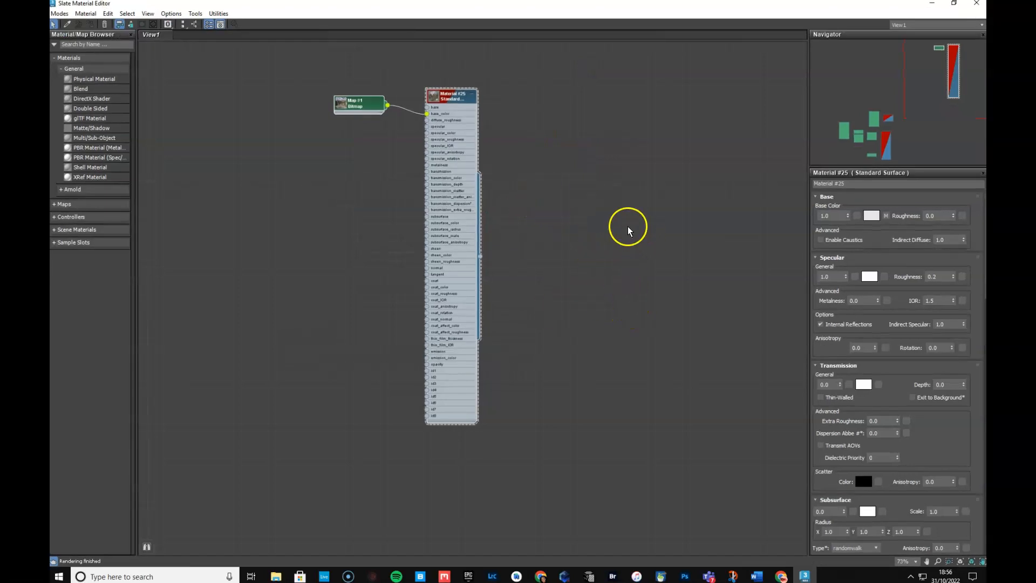
pyautogui.rightClick(618, 183)
pyautogui.click(396, 44)
pyautogui.moveTo(300, 59); pyautogui.dragTo(416, 463)
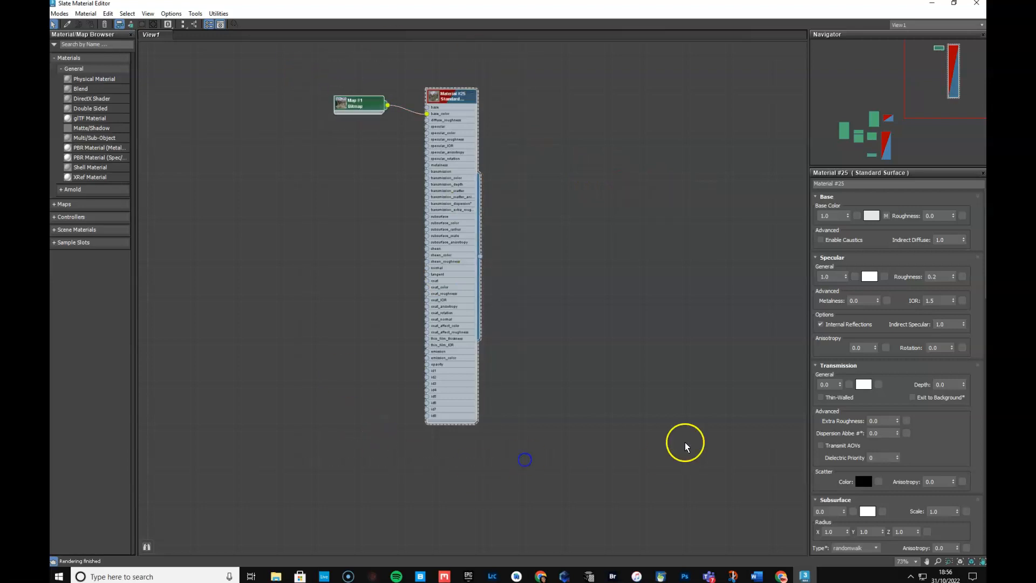
# Step: Add an Arnold Standard Surface material to the node view, placed apart from the existing material
pyautogui.rightClick(640, 199)
pyautogui.moveTo(679, 208)
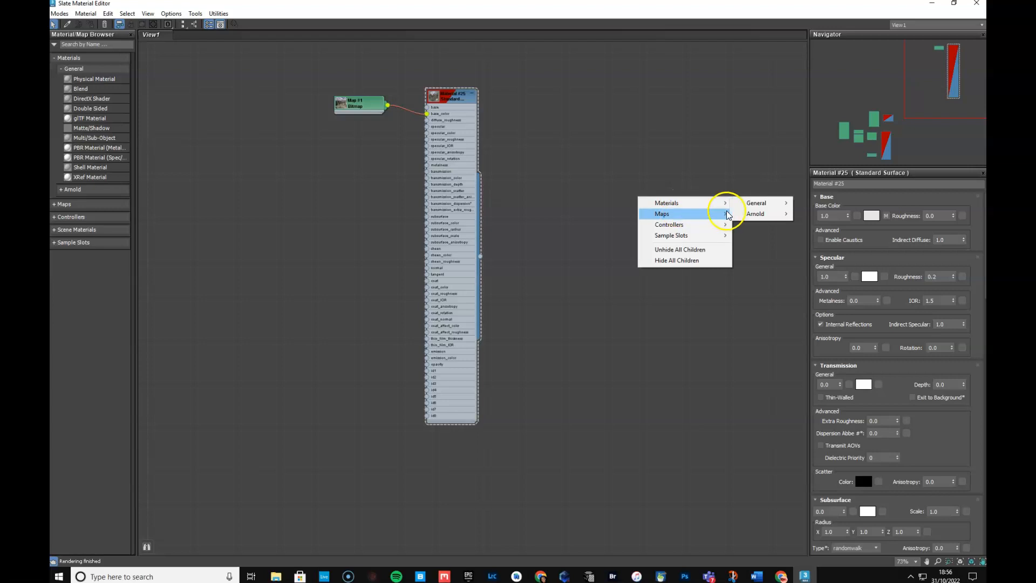
pyautogui.moveTo(753, 214)
pyautogui.moveTo(832, 248)
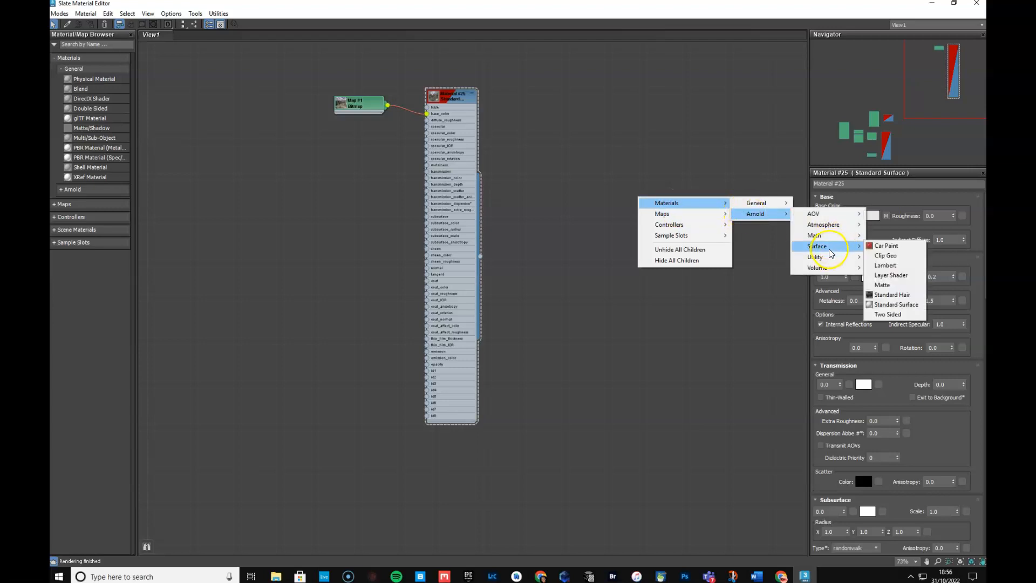
pyautogui.click(902, 303)
pyautogui.moveTo(632, 195); pyautogui.dragTo(701, 132)
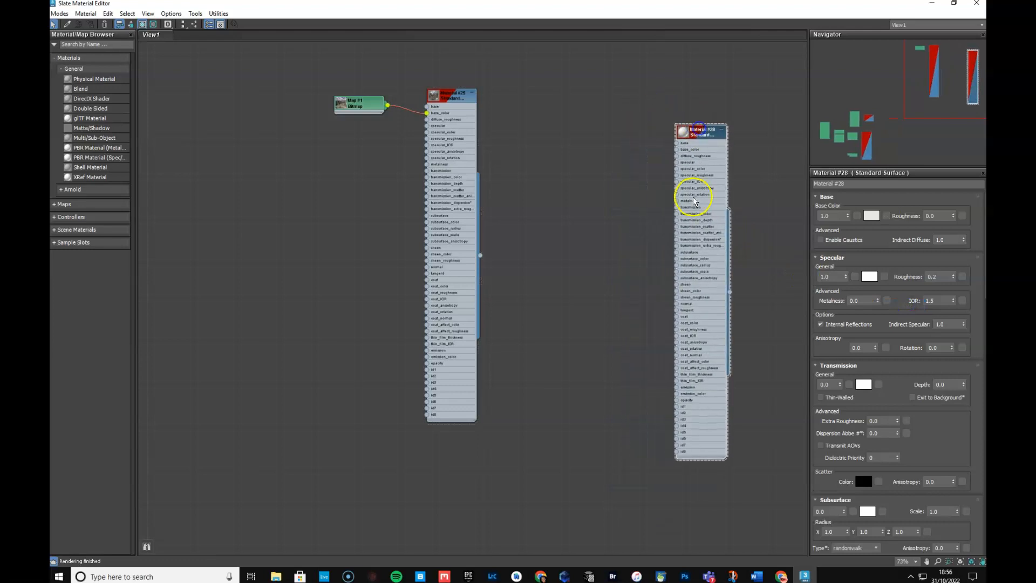
# Step: Connect a Bitmap map to the new material's base color, loading the image P7120081 from the import folder
pyautogui.rightClick(618, 133)
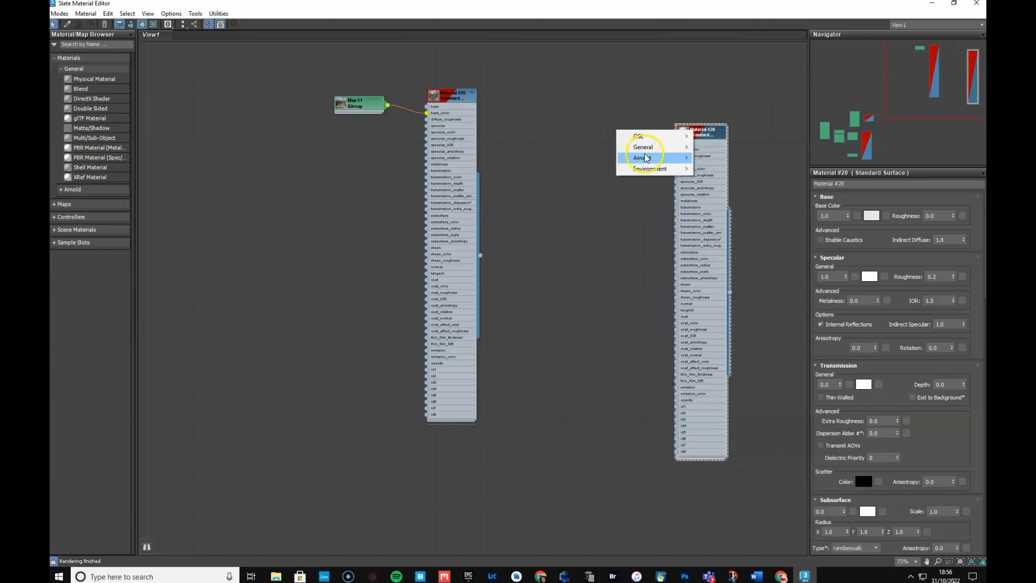
pyautogui.moveTo(645, 147)
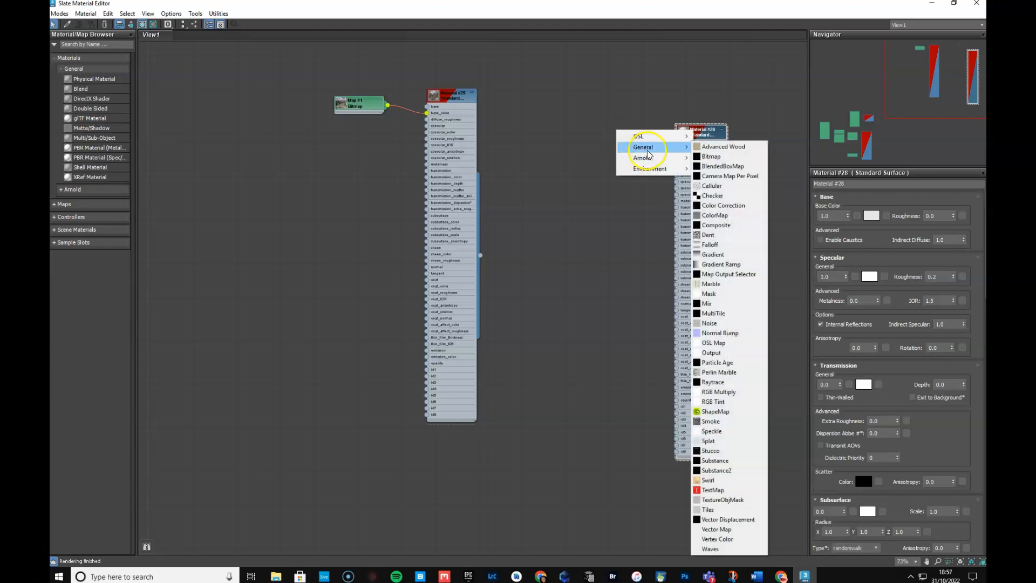
pyautogui.click(722, 157)
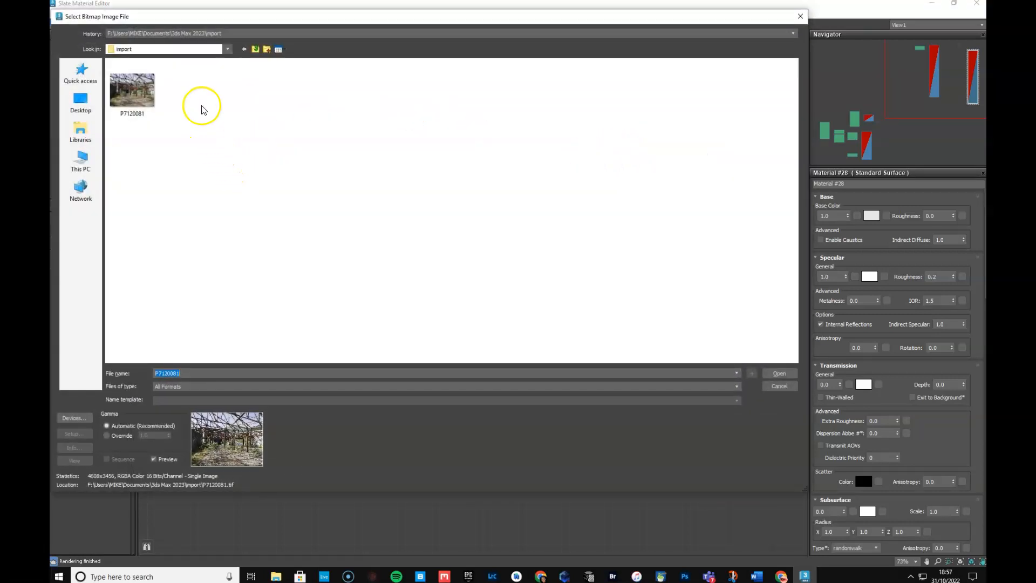
pyautogui.moveTo(340, 17); pyautogui.dragTo(404, 85)
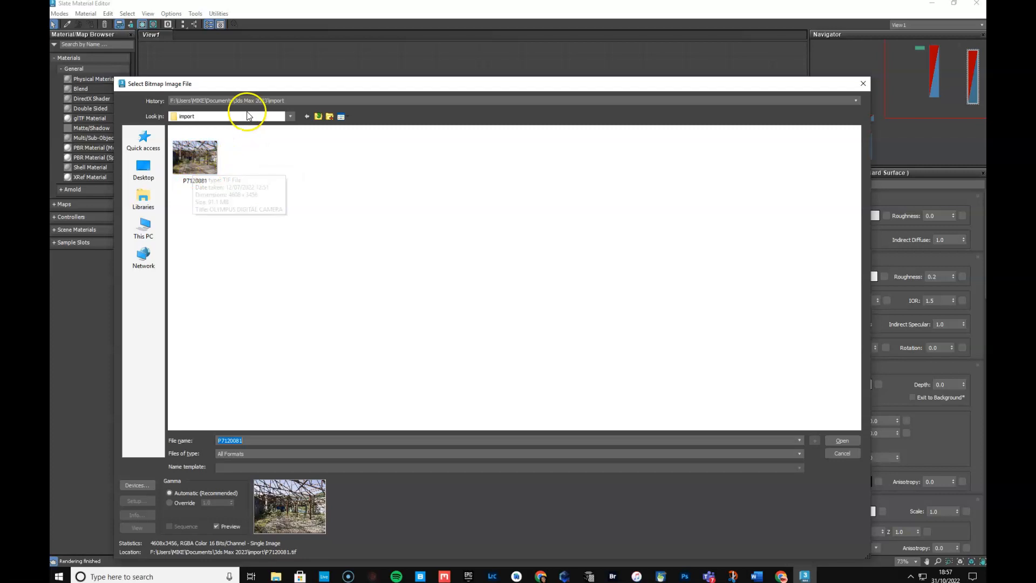
pyautogui.click(318, 117)
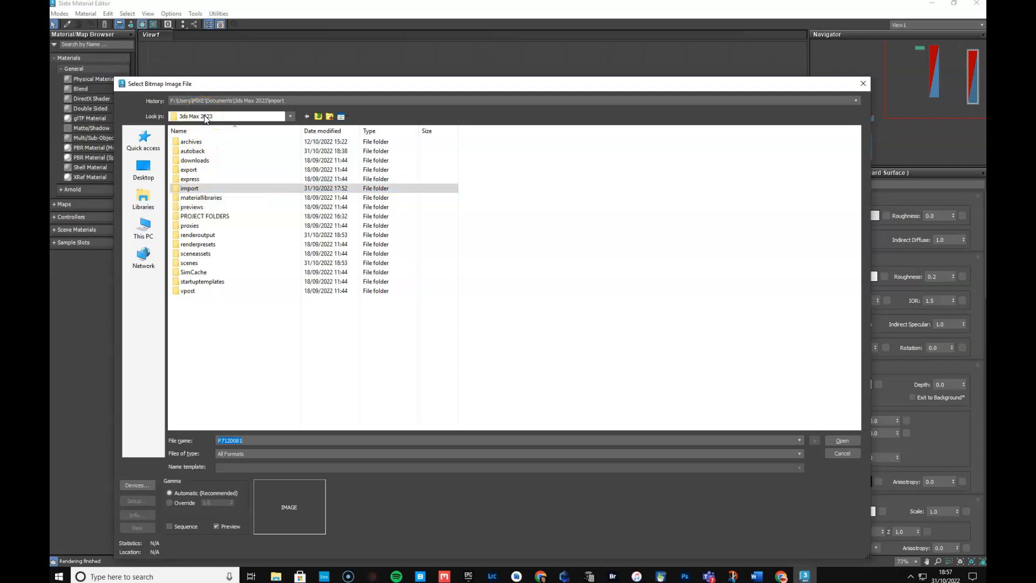
pyautogui.doubleClick(197, 189)
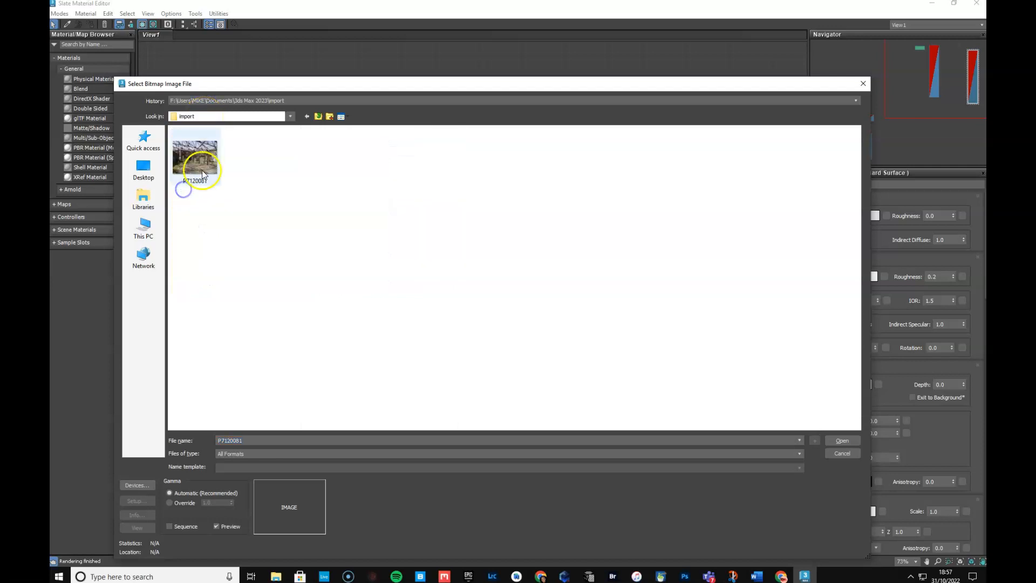
pyautogui.click(204, 169)
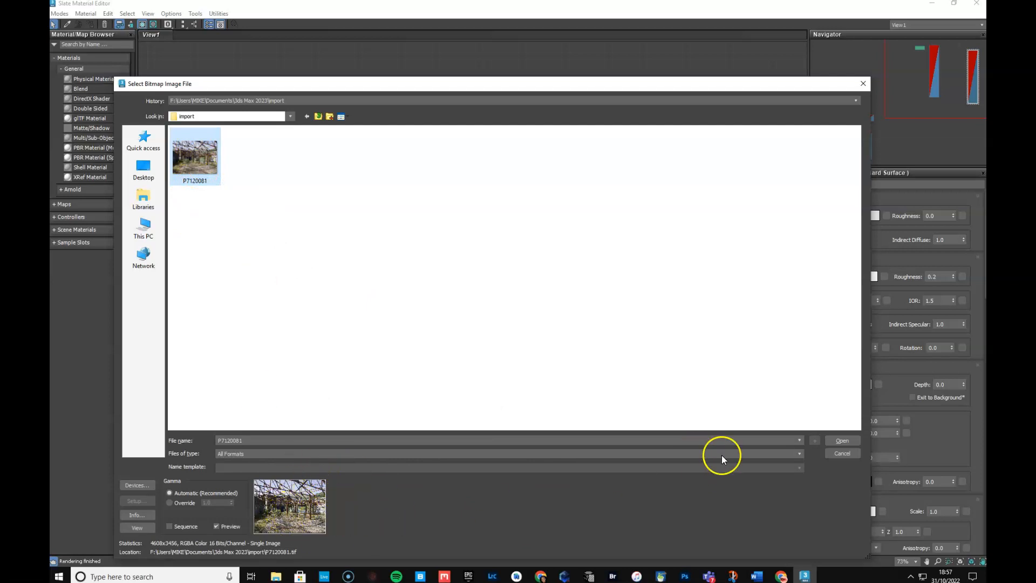
pyautogui.click(840, 441)
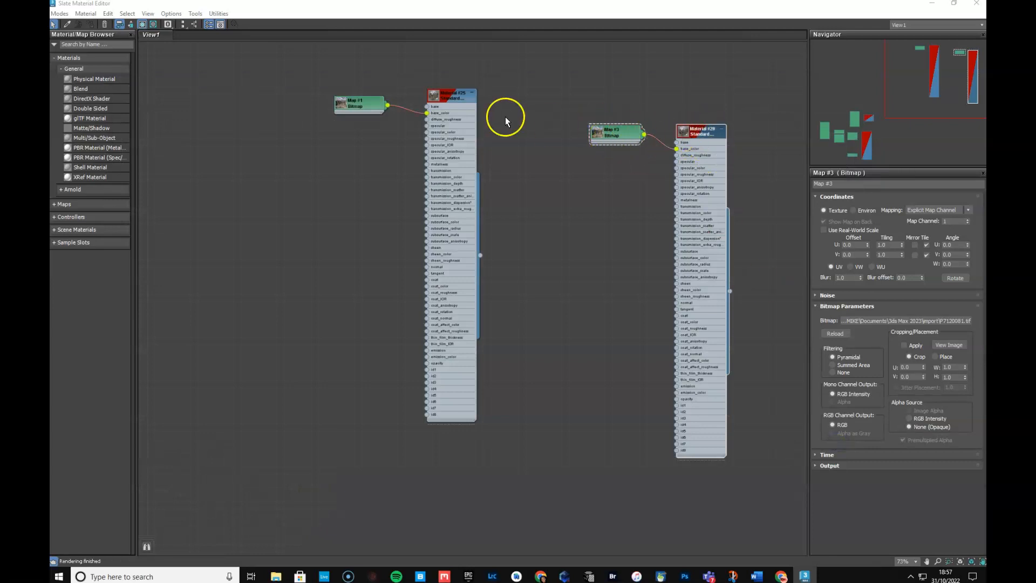
# Step: Delete the newly added Standard Surface material together with its bitmap node
pyautogui.moveTo(564, 91); pyautogui.dragTo(761, 493)
pyautogui.press('Delete')
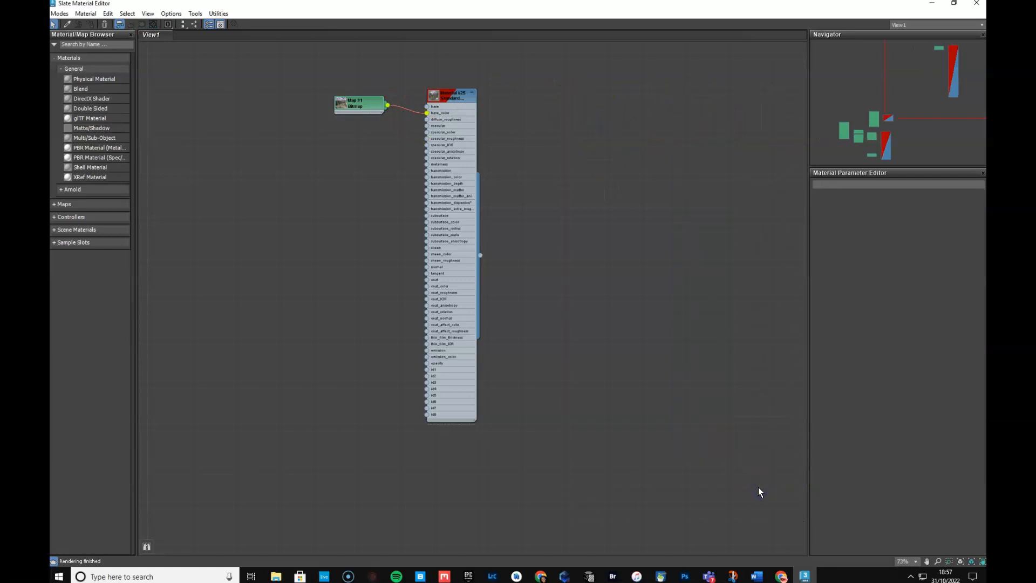
# Step: Reposition the remaining material and its bitmap node in the node view, and open the bitmap's parameters
pyautogui.moveTo(311, 86); pyautogui.dragTo(598, 479)
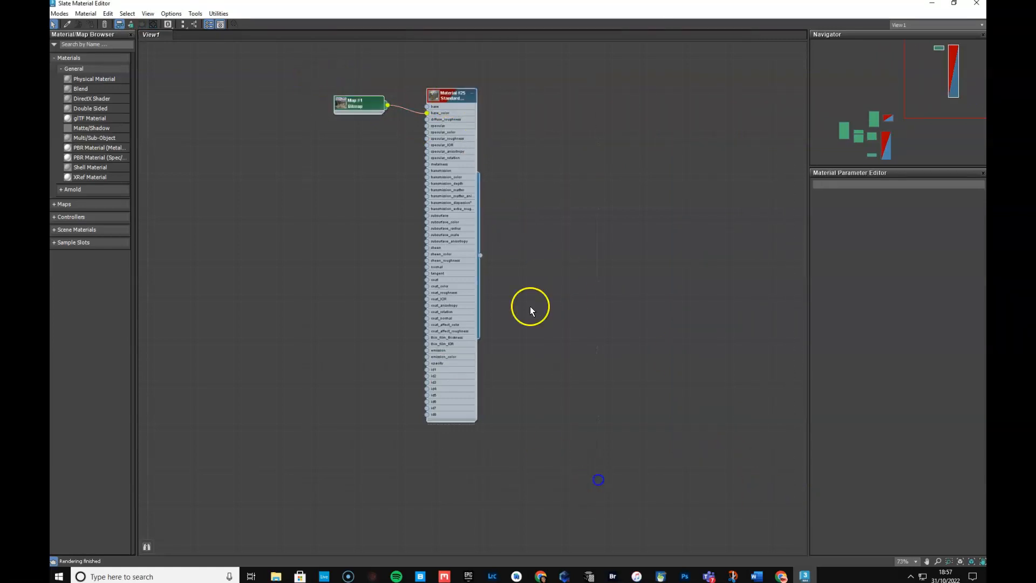
pyautogui.moveTo(446, 88); pyautogui.dragTo(647, 115)
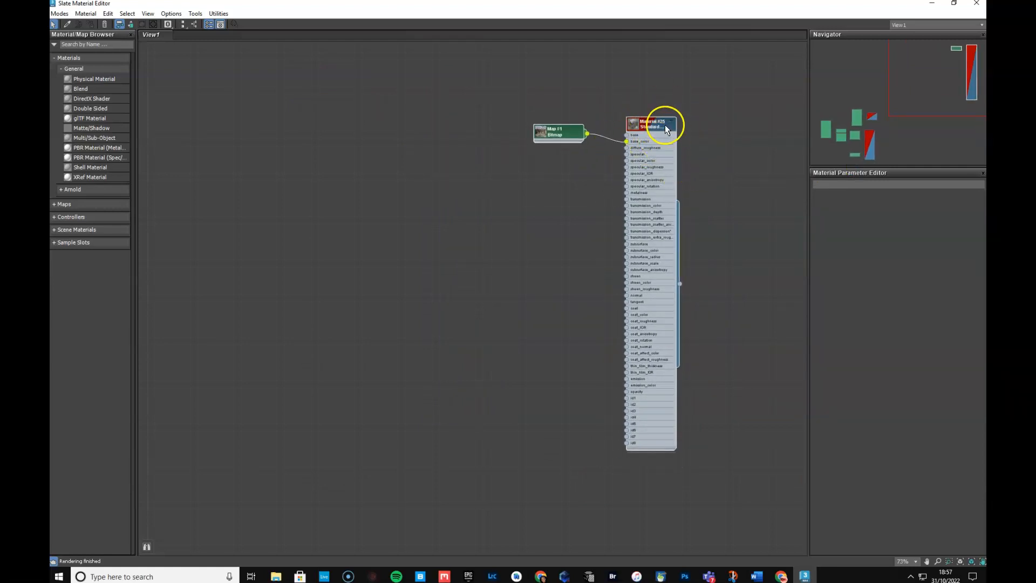
pyautogui.moveTo(560, 134); pyautogui.dragTo(567, 134)
pyautogui.click(589, 192)
pyautogui.doubleClick(562, 135)
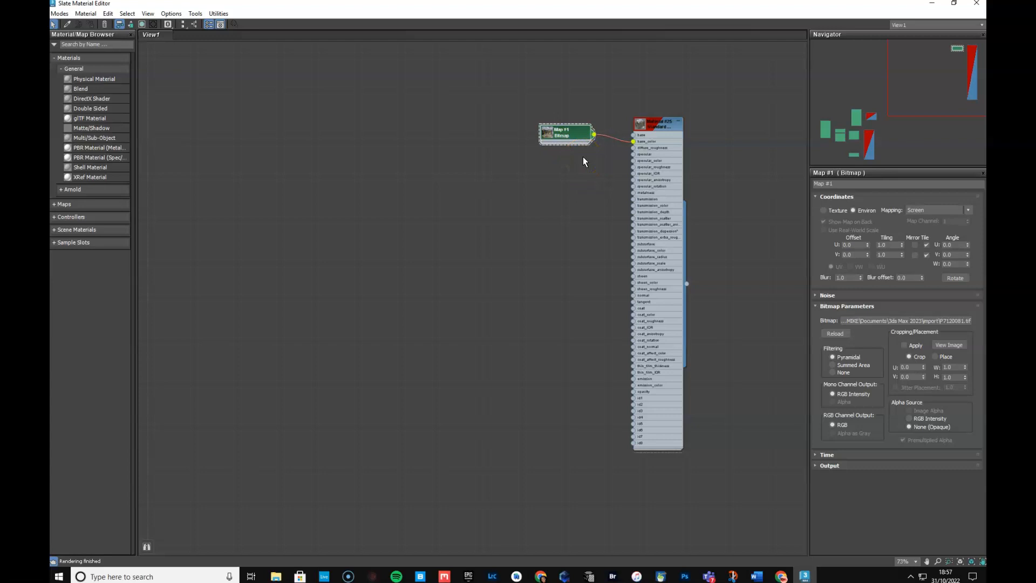
# Step: Restore the Slate Material Editor to a smaller window and move it off most of the Perspective view
pyautogui.moveTo(449, 20); pyautogui.dragTo(420, 184)
pyautogui.moveTo(529, 268); pyautogui.dragTo(590, 252)
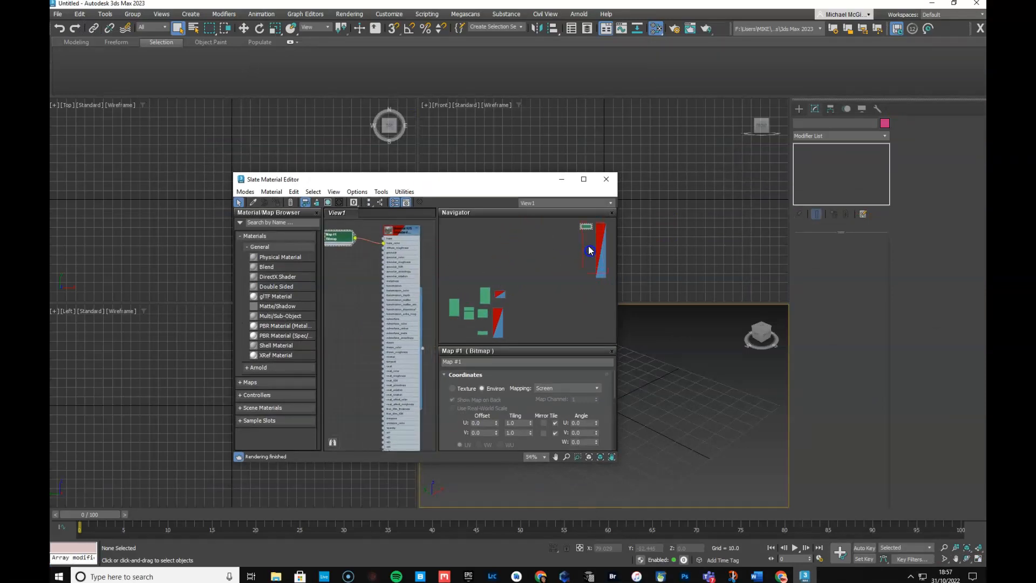
pyautogui.moveTo(399, 183); pyautogui.dragTo(292, 234)
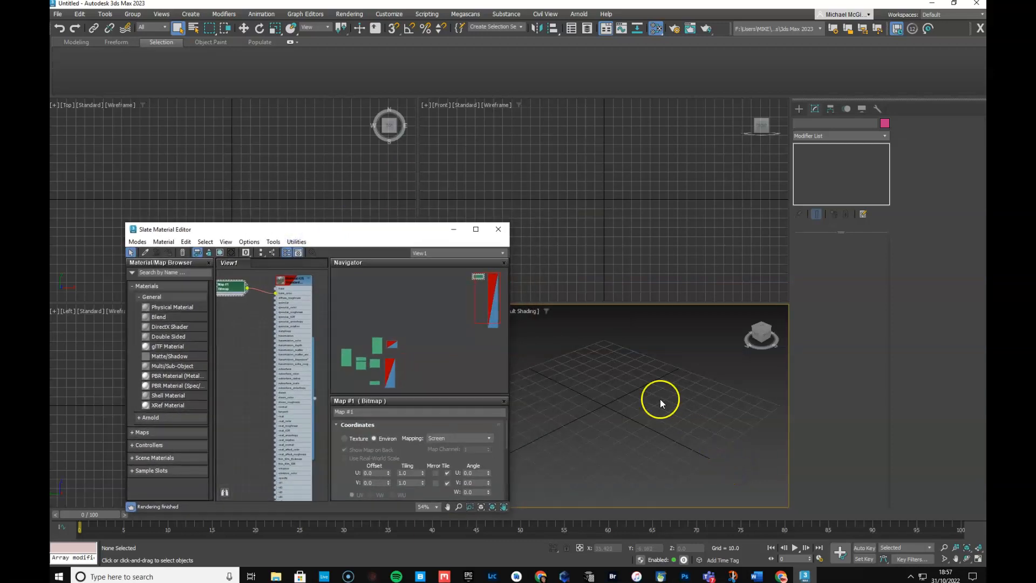
# Step: Open the Environment and Effects settings and arrange them beside the material editor, making the editor window taller
pyautogui.click(350, 14)
pyautogui.click(376, 140)
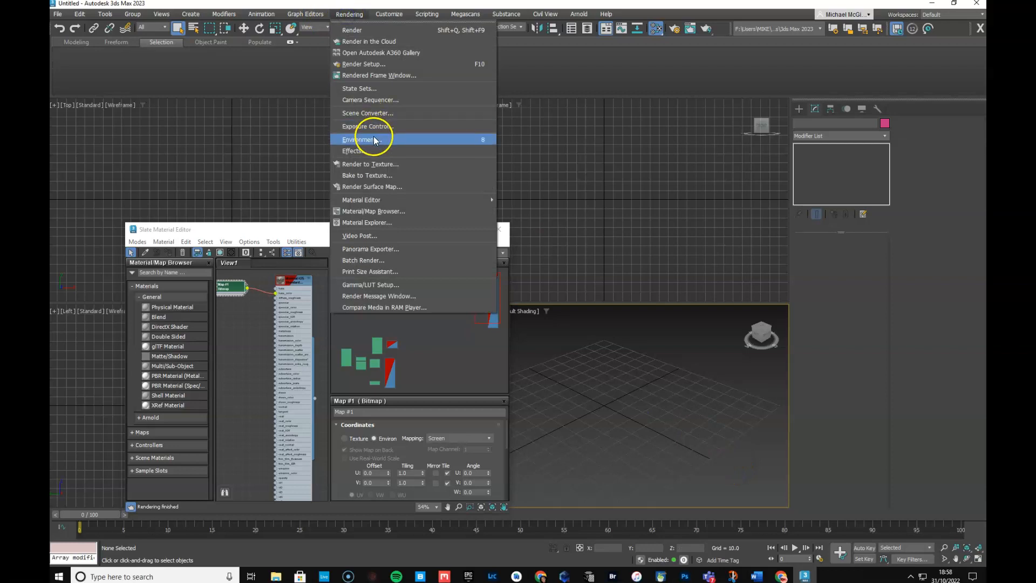
pyautogui.moveTo(580, 137); pyautogui.dragTo(619, 131)
pyautogui.moveTo(231, 290); pyautogui.dragTo(244, 308)
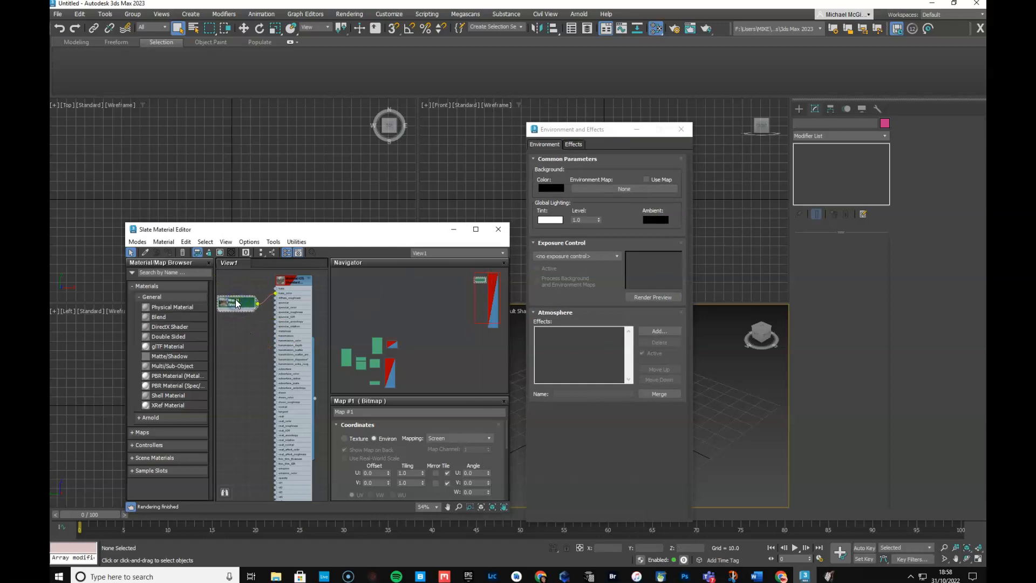
pyautogui.moveTo(348, 234); pyautogui.dragTo(331, 151)
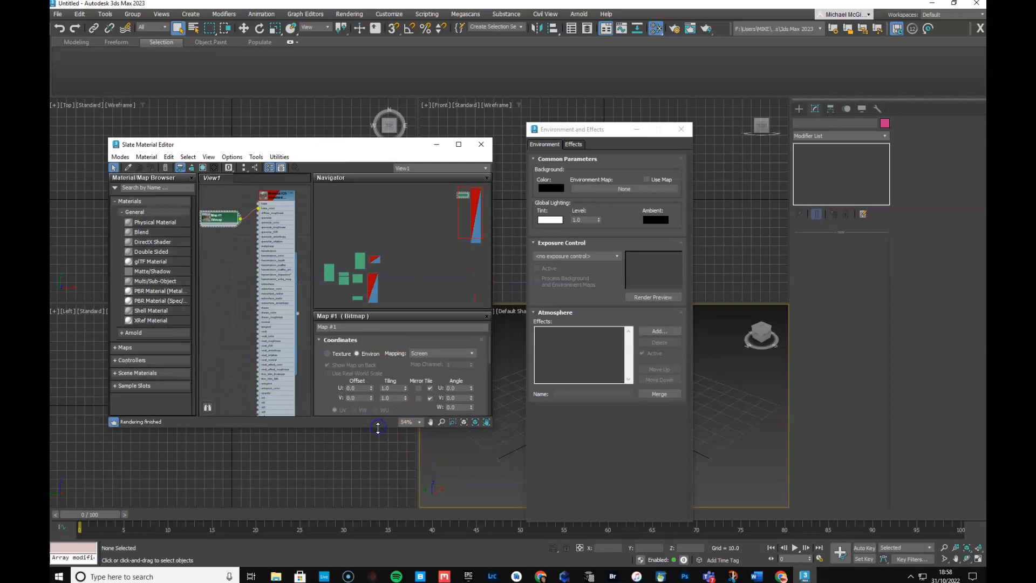
pyautogui.moveTo(377, 427); pyautogui.dragTo(378, 497)
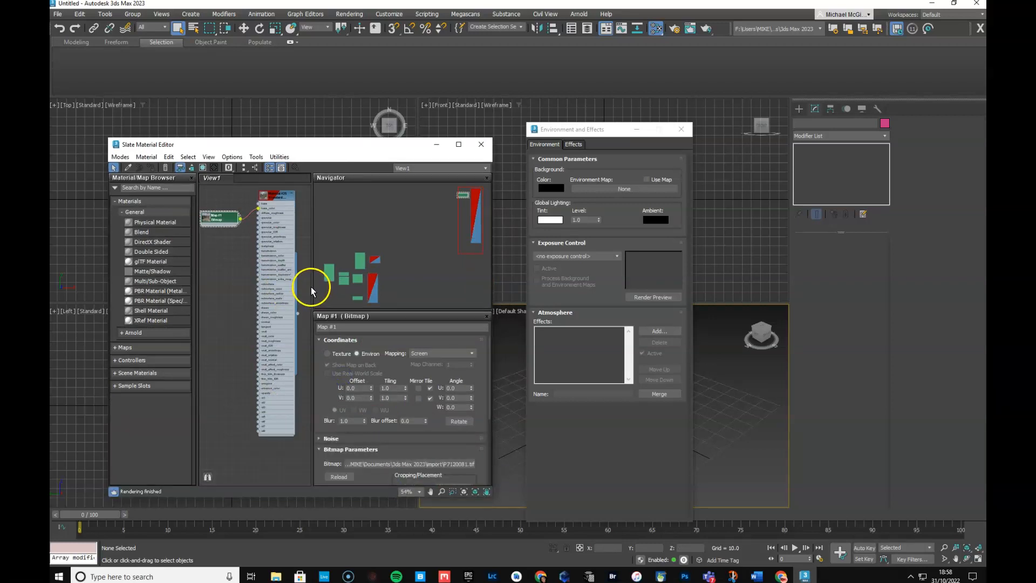
# Step: Switch the bitmap's coordinates to Texture and back to Environ with Screen mapping
pyautogui.click(223, 219)
pyautogui.click(225, 221)
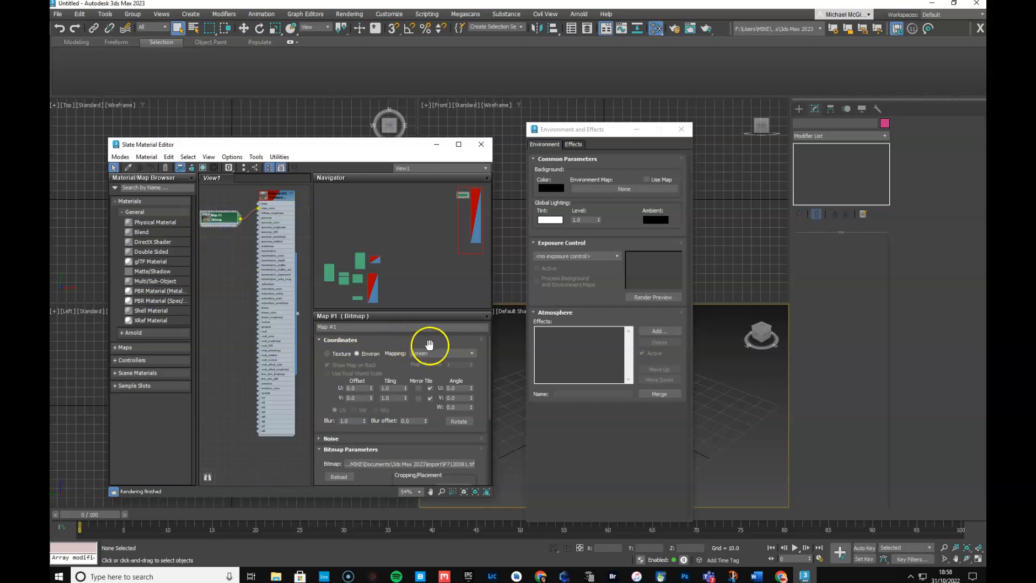
pyautogui.click(330, 355)
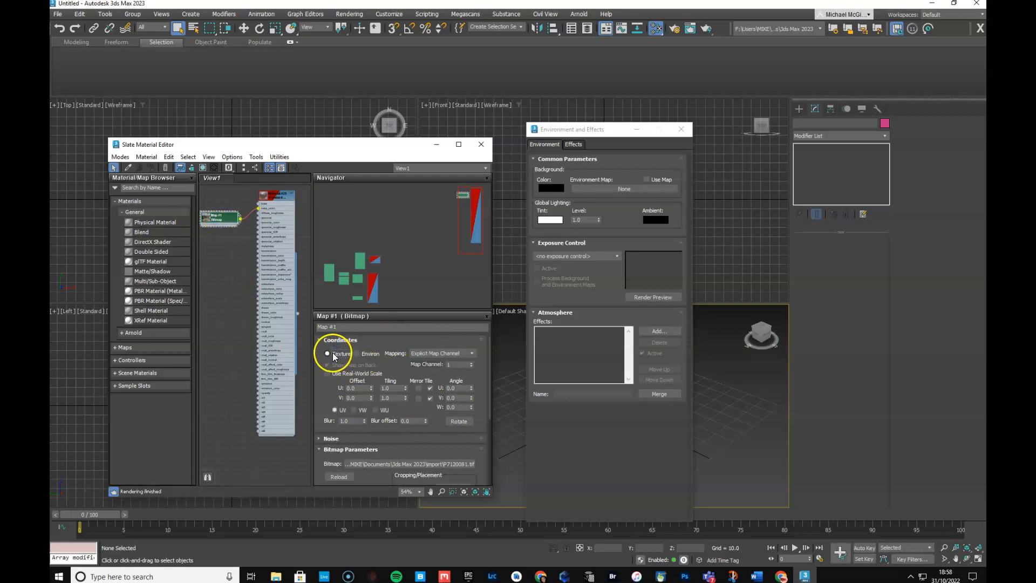
pyautogui.click(357, 353)
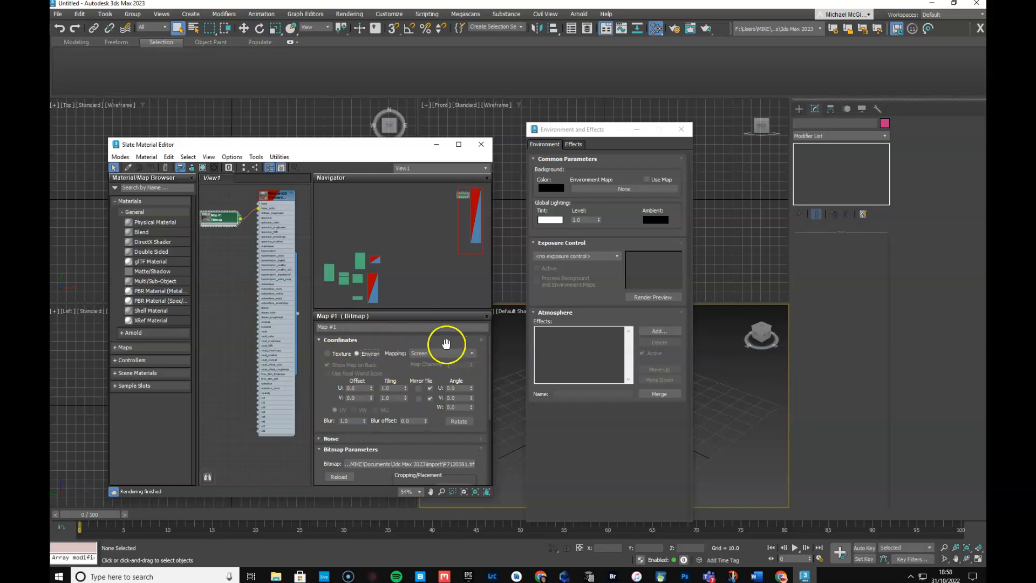
# Step: Assign the Standard Surface material's base color map to the Environment Map as an Instance
pyautogui.doubleClick(272, 195)
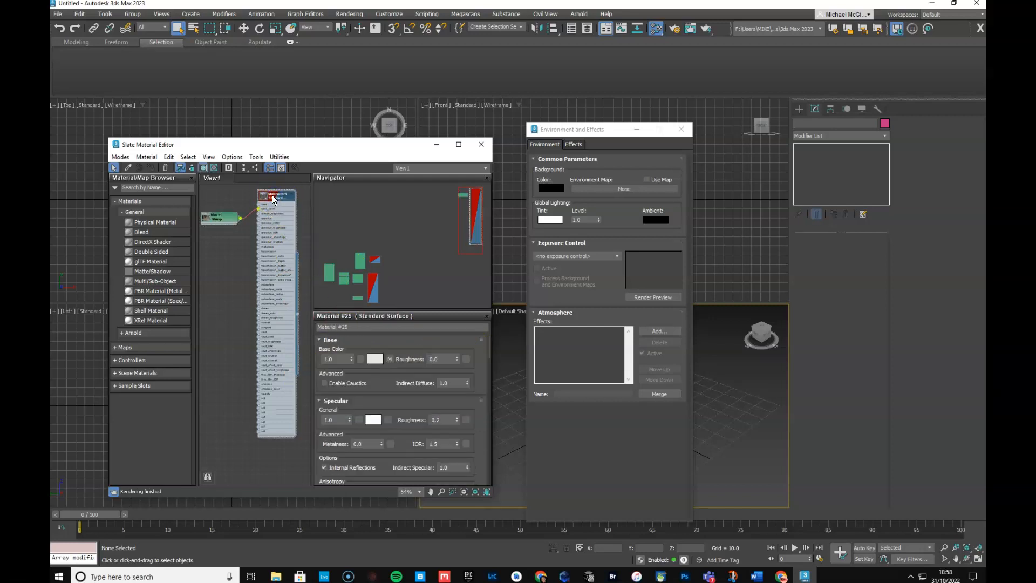
pyautogui.moveTo(275, 201); pyautogui.dragTo(275, 223, button='middle')
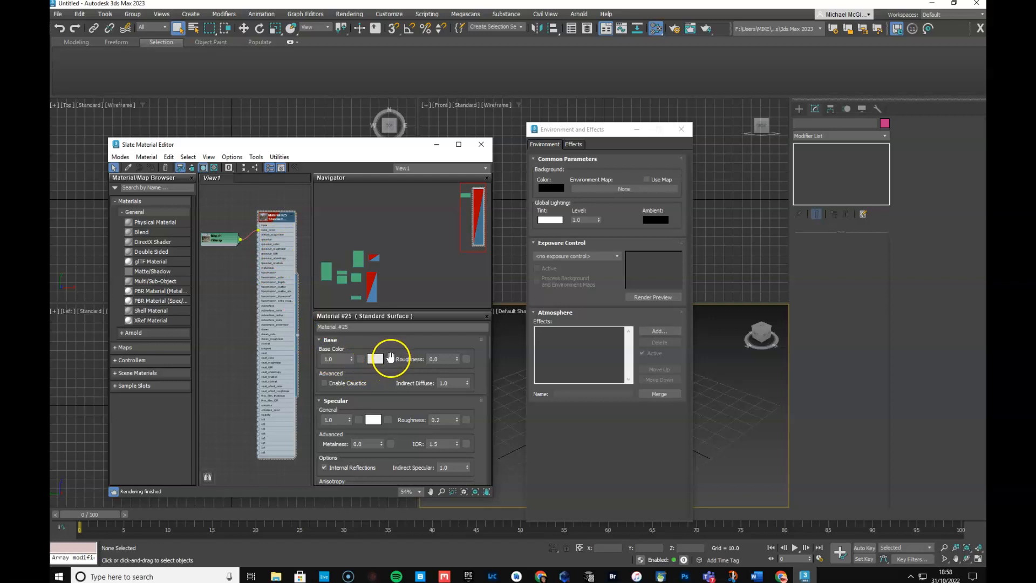
pyautogui.moveTo(400, 364); pyautogui.dragTo(434, 343)
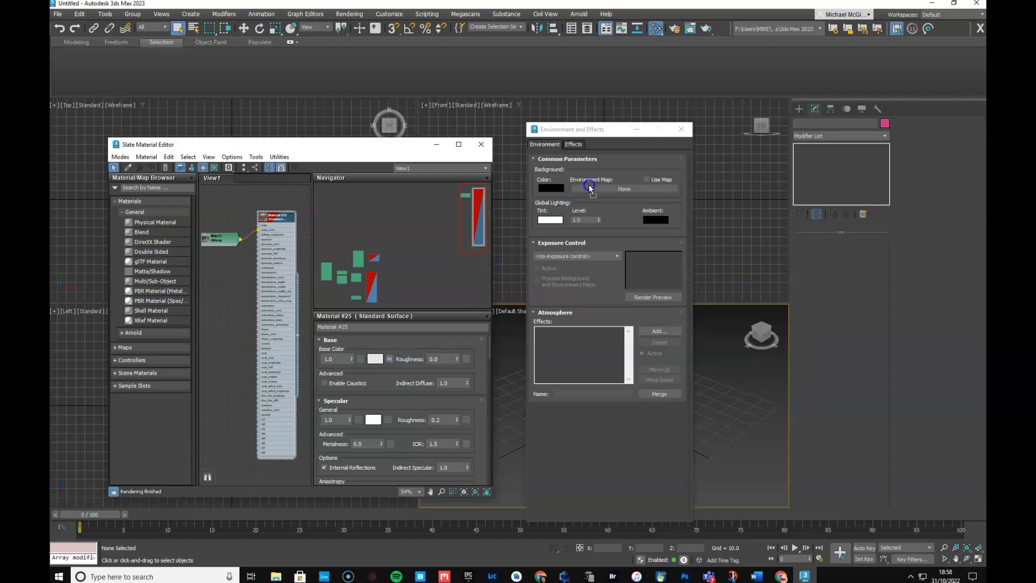
pyautogui.moveTo(615, 187); pyautogui.dragTo(614, 186)
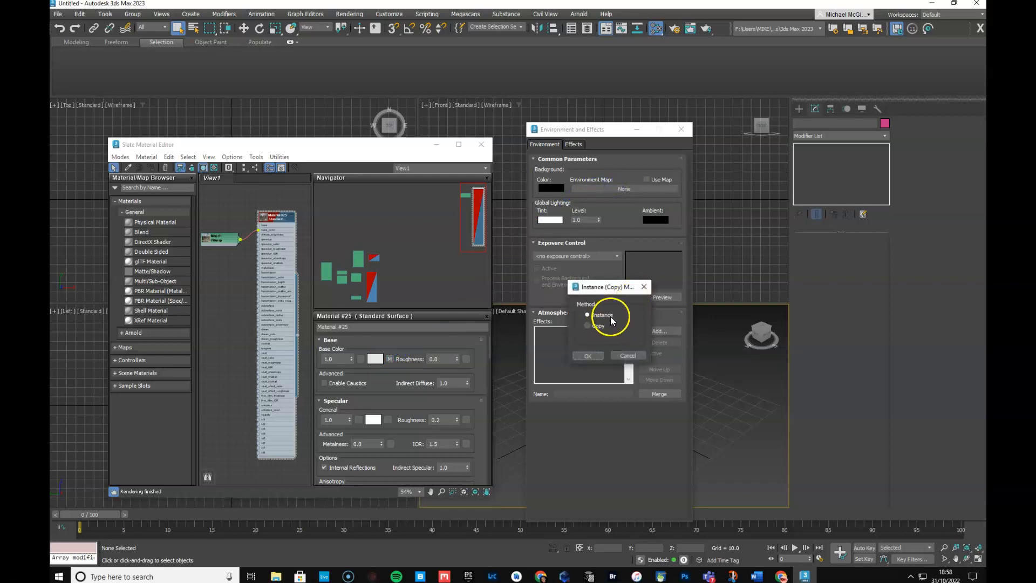
pyautogui.click(588, 356)
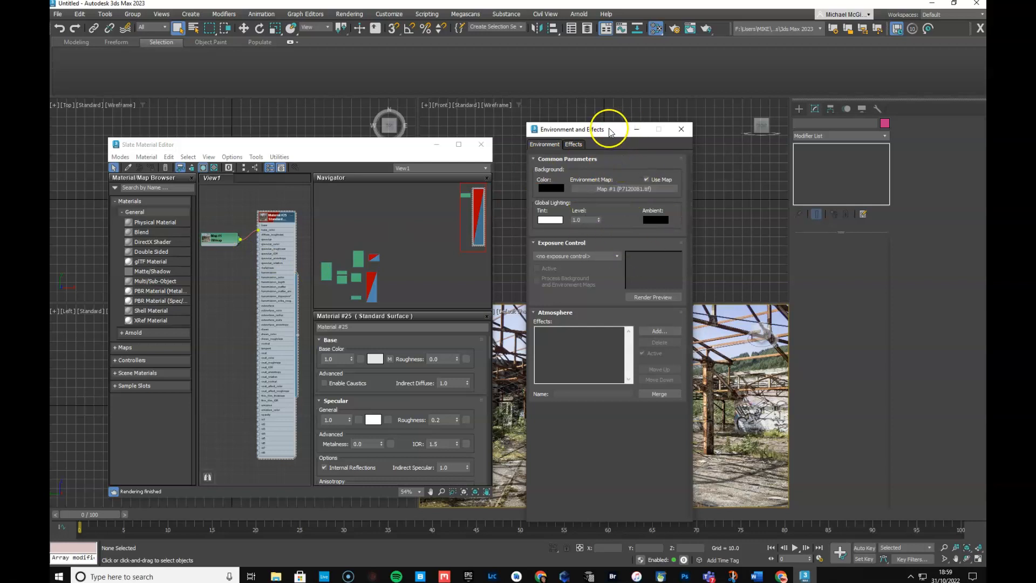
# Step: Set the environment's exposure control to Physical Camera Exposure Control
pyautogui.click(600, 257)
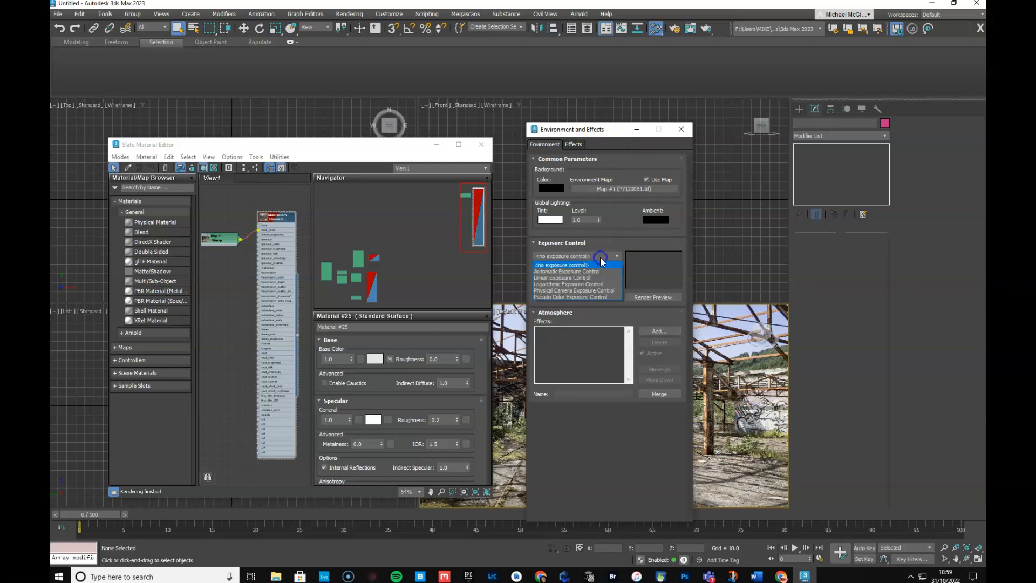
pyautogui.click(564, 291)
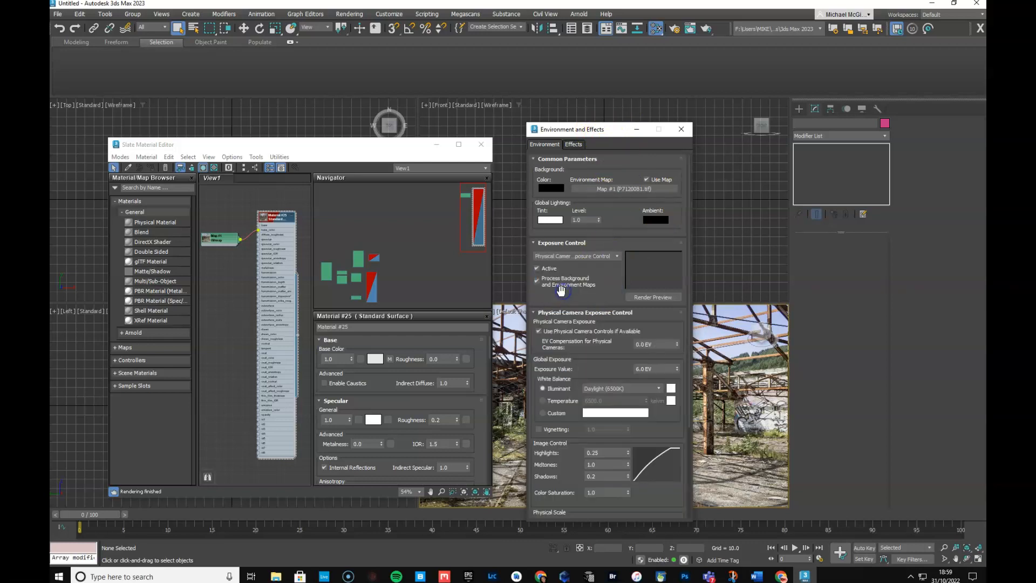
# Step: Turn off Use Physical Camera Controls if Available and render the exposure preview with the global exposure value at 8 EV
pyautogui.click(538, 331)
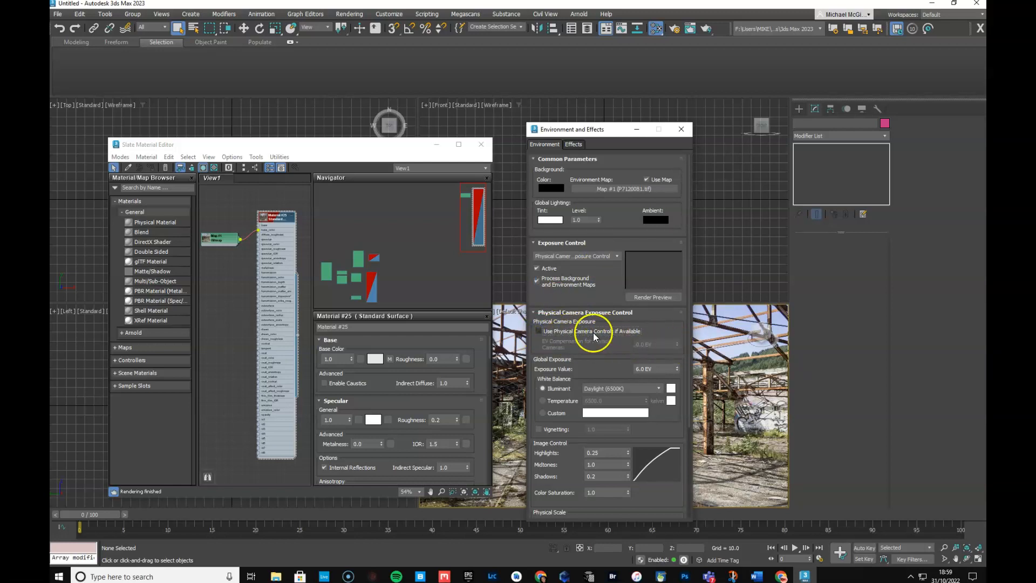
pyautogui.moveTo(583, 131); pyautogui.dragTo(571, 91)
pyautogui.moveTo(651, 326); pyautogui.dragTo(586, 320)
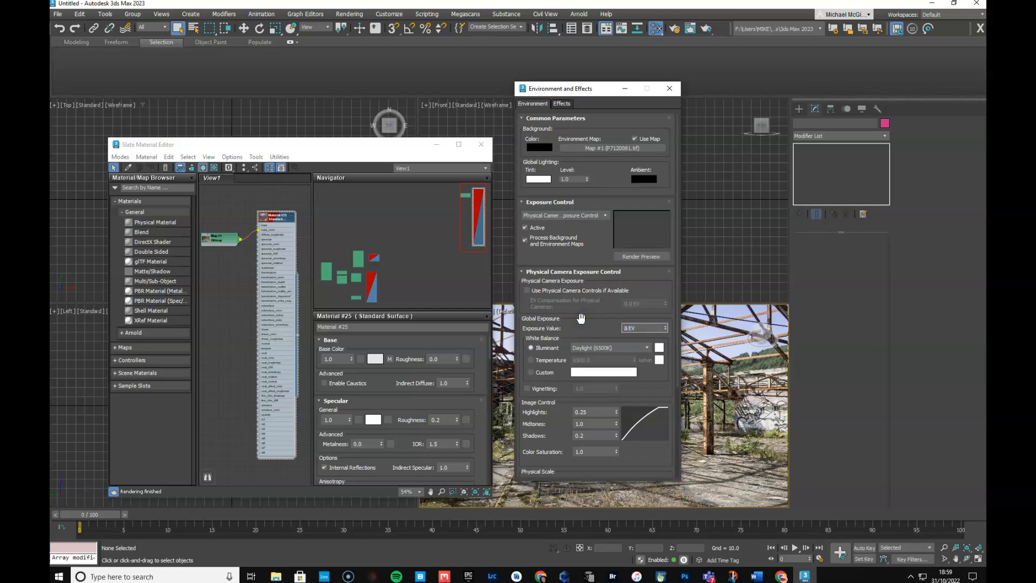
pyautogui.click(600, 321)
pyautogui.click(641, 258)
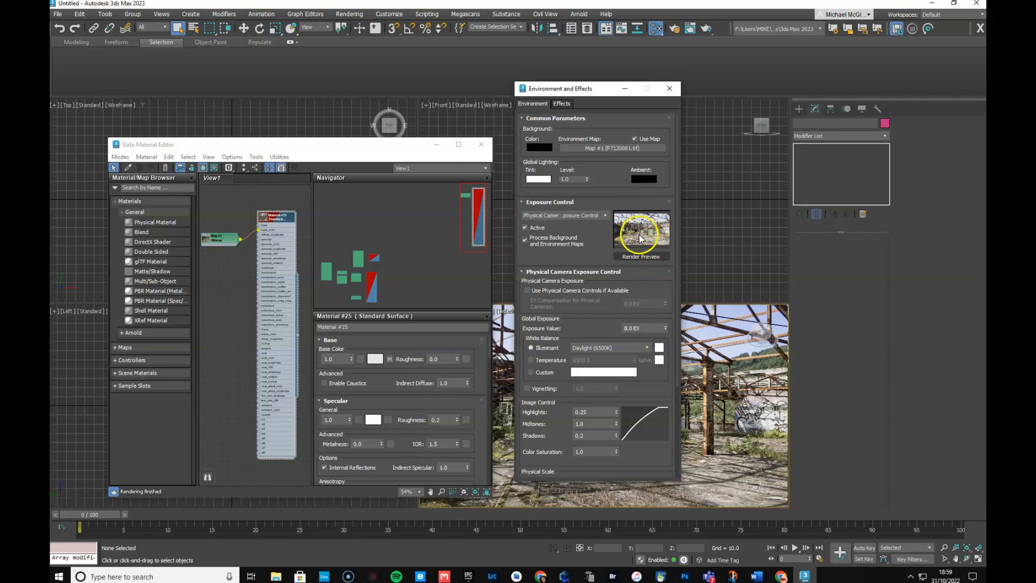
# Step: Fine-tune the global exposure value to 8.2 EV
pyautogui.click(665, 330)
pyautogui.moveTo(666, 331)
pyautogui.mouseDown()
pyautogui.moveTo(662, 348)
pyautogui.moveTo(668, 296)
pyautogui.moveTo(662, 323)
pyautogui.mouseUp()
pyautogui.doubleClick(627, 328)
pyautogui.doubleClick(633, 327)
pyautogui.press('Tab')
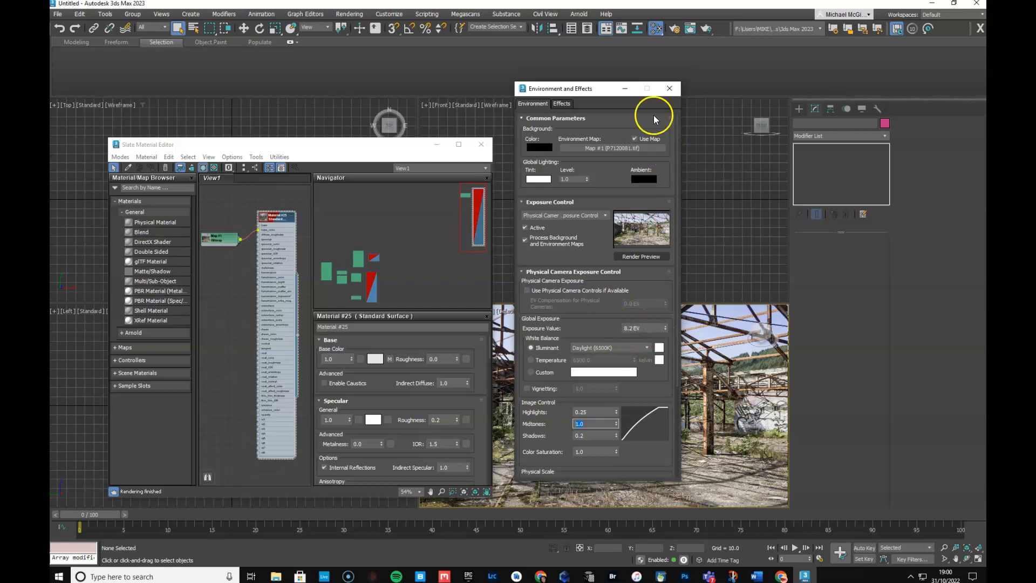
# Step: Close the environment settings and the material editor, and maximize the Perspective viewport
pyautogui.click(675, 88)
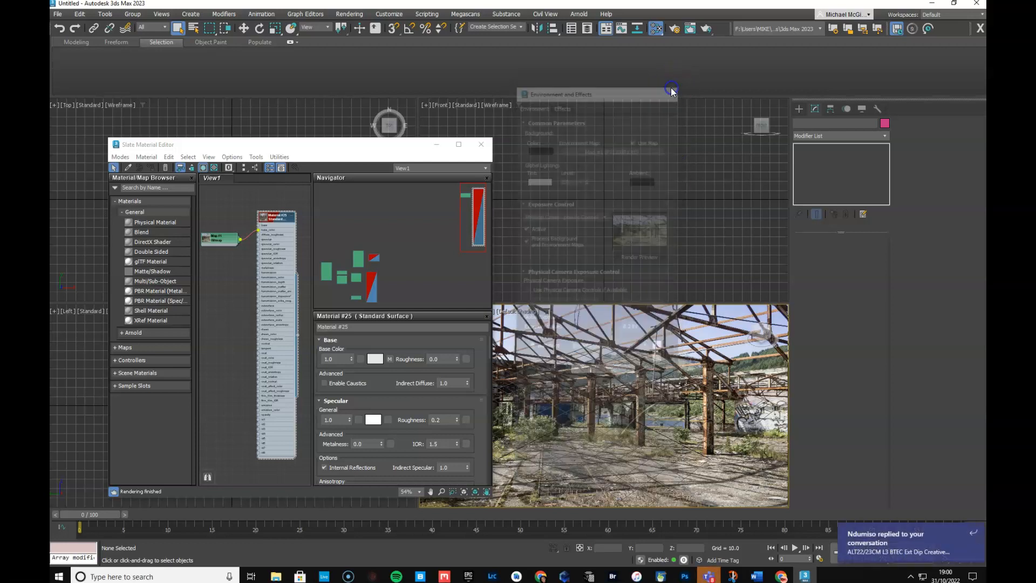
pyautogui.click(475, 145)
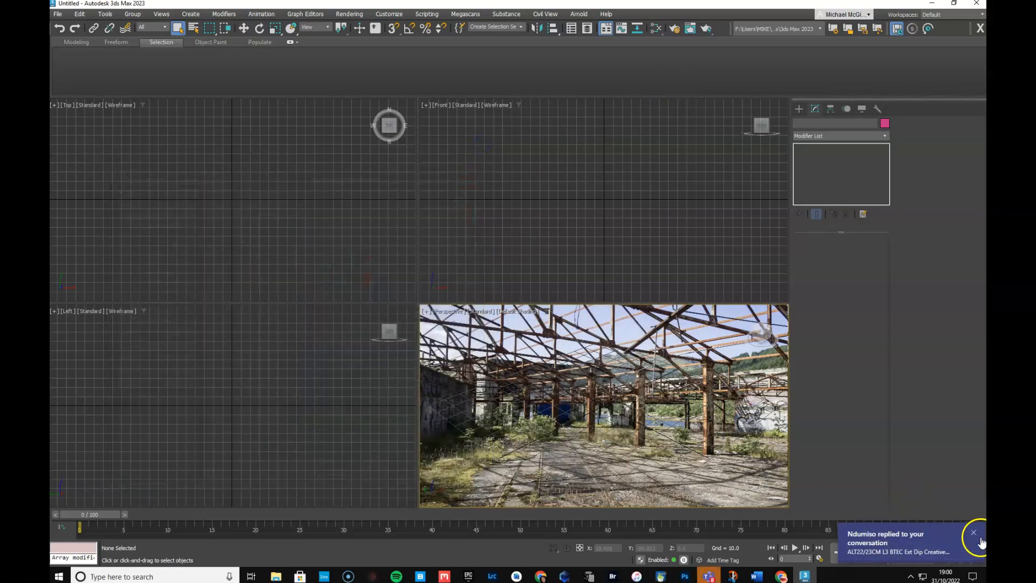
pyautogui.click(974, 534)
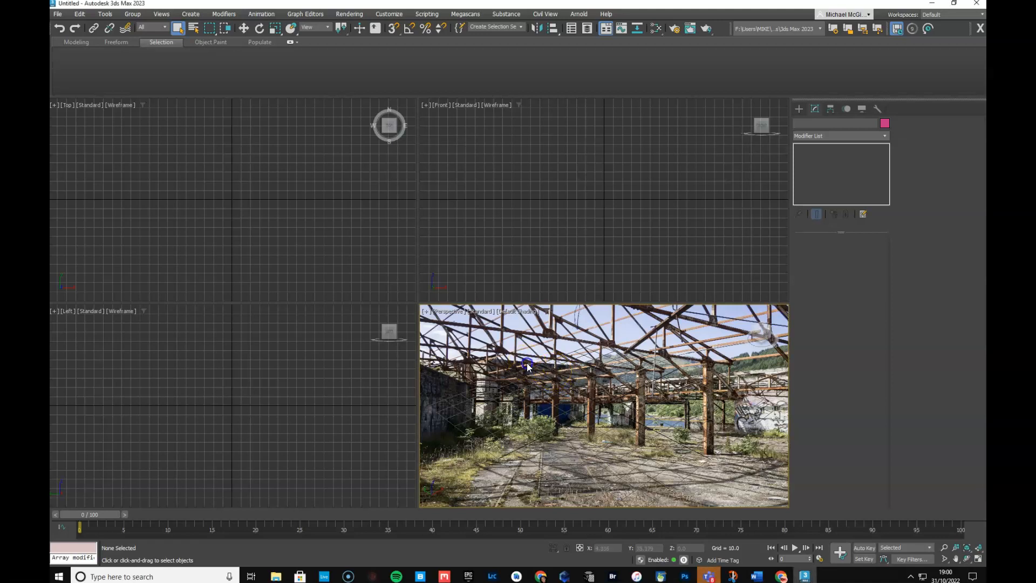
pyautogui.hotkey('alt', 'w')
pyautogui.click(500, 357)
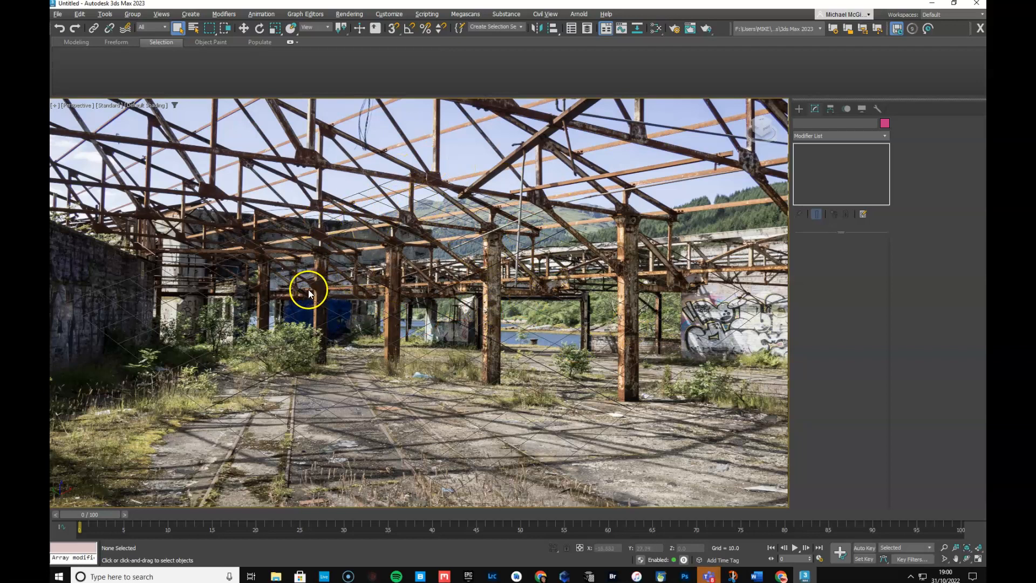
pyautogui.click(154, 15)
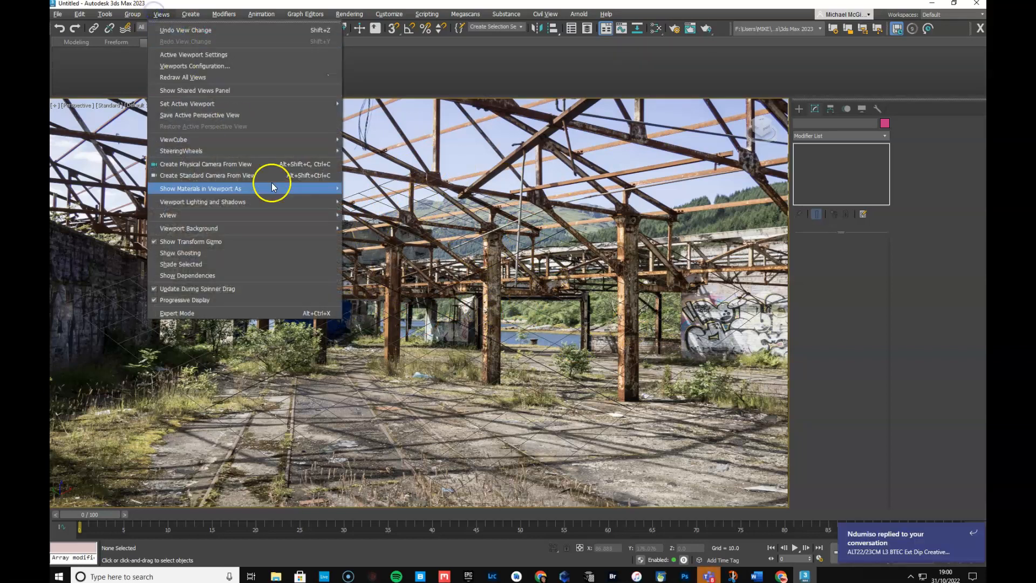
pyautogui.moveTo(205, 230)
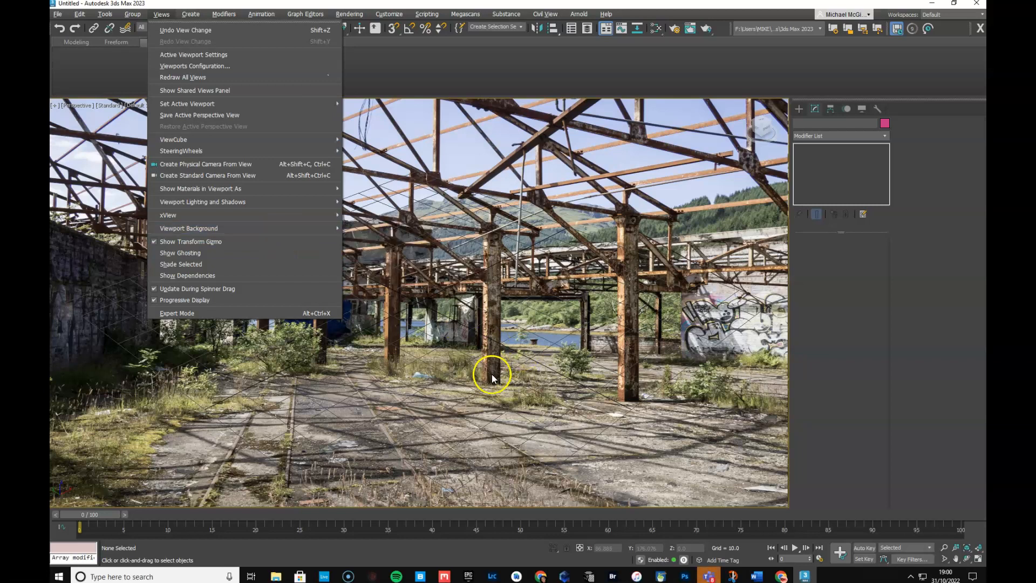
pyautogui.click(479, 382)
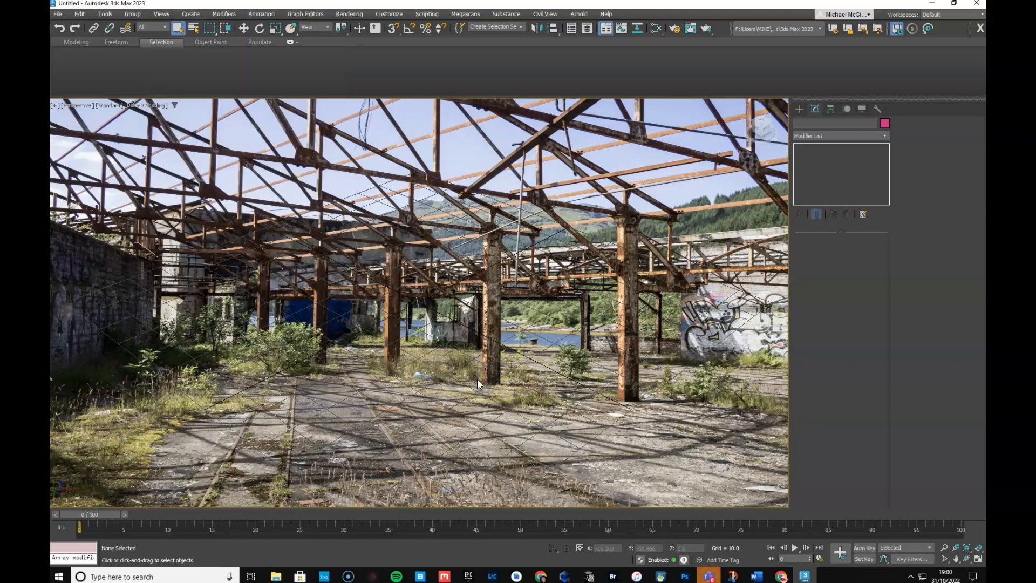
pyautogui.click(430, 366)
# Step: Open Render Setup and place its window so the material editor can fit beside it
pyautogui.click(675, 31)
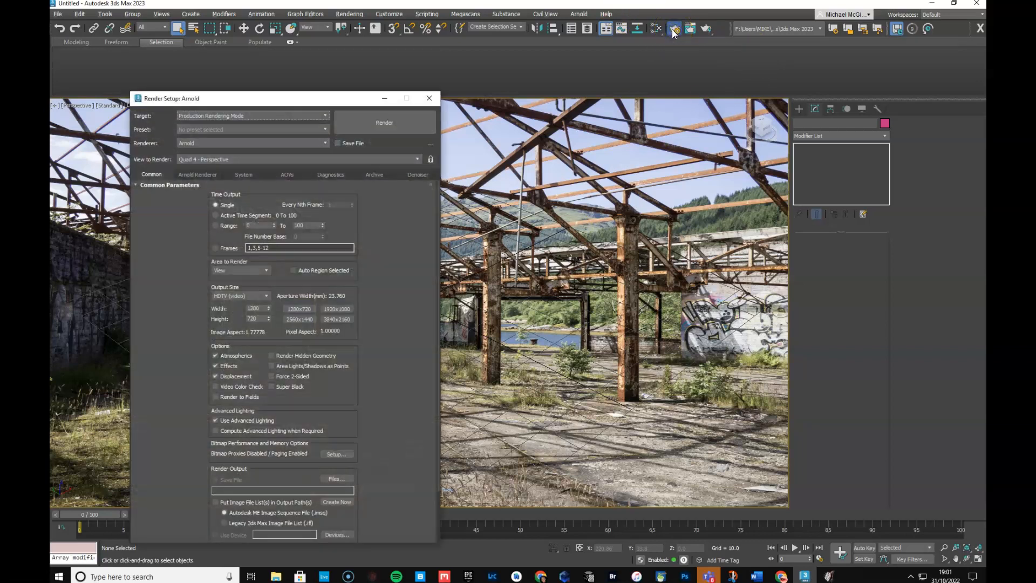
pyautogui.moveTo(283, 99); pyautogui.dragTo(460, 59)
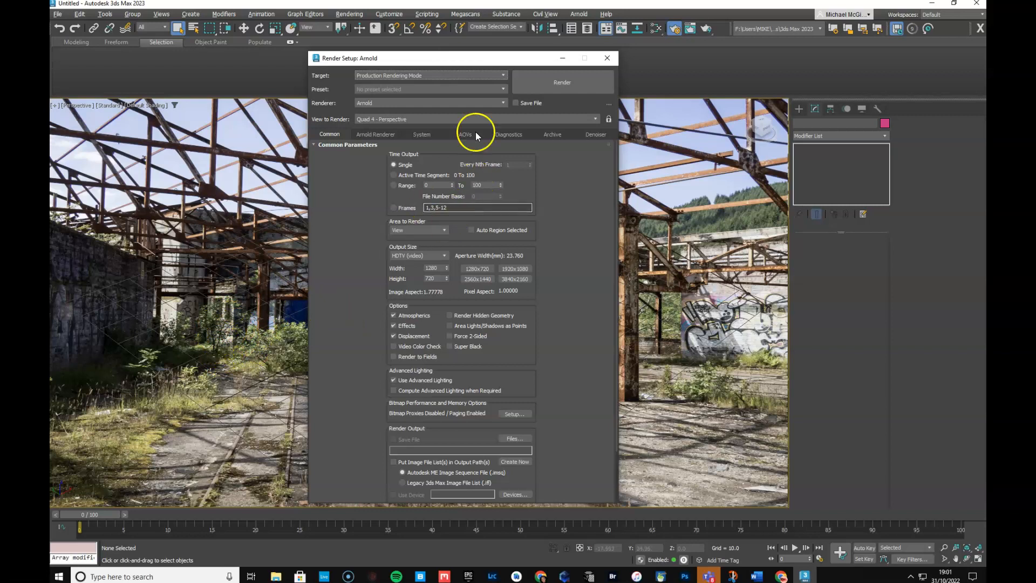
pyautogui.moveTo(449, 63); pyautogui.dragTo(660, 151)
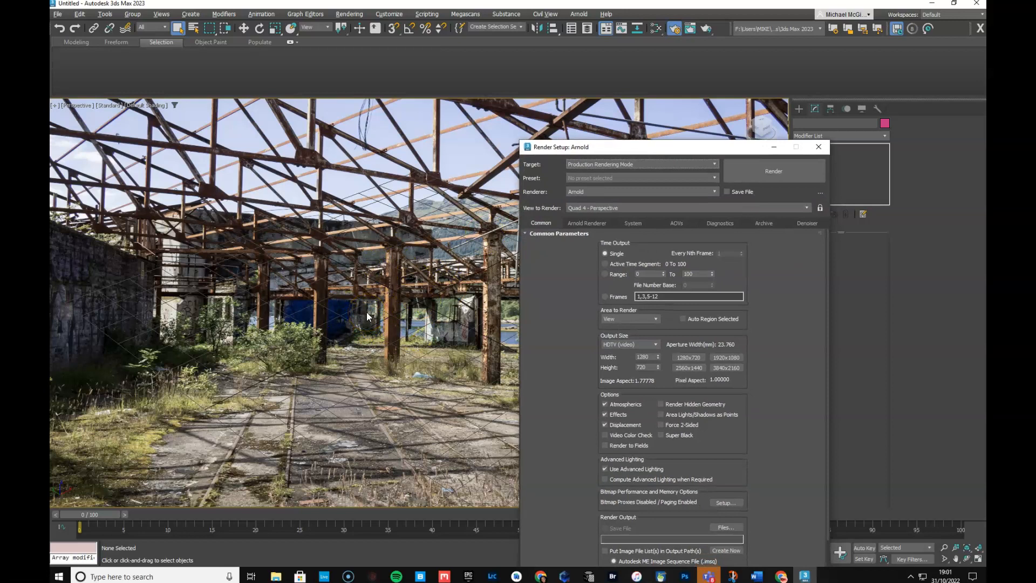
# Step: Check the pixel dimensions of the background bitmap P7120081 in its image file selection, keeping the same file
pyautogui.press('m')
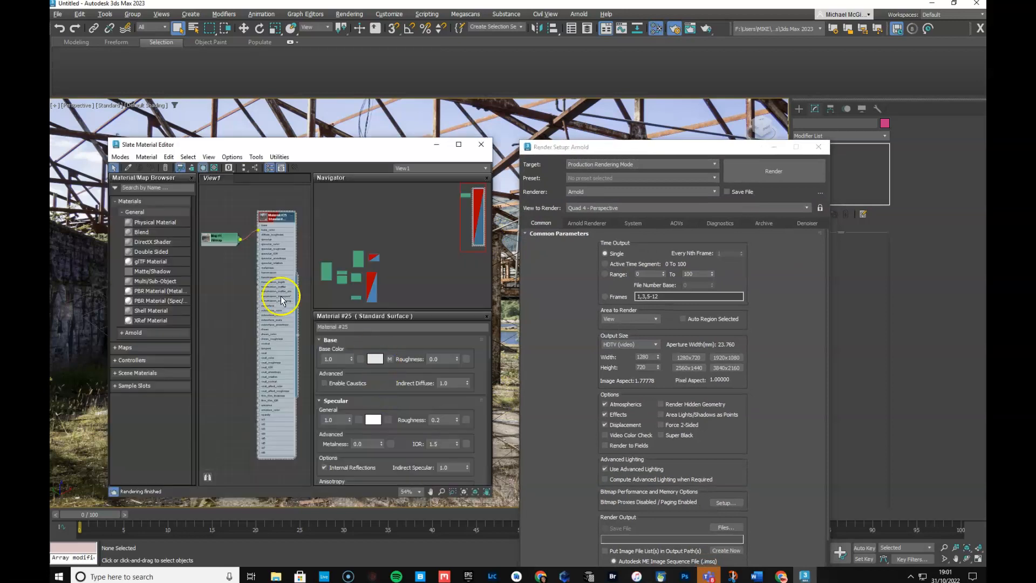
pyautogui.click(224, 241)
pyautogui.scroll(-3, 412, 448)
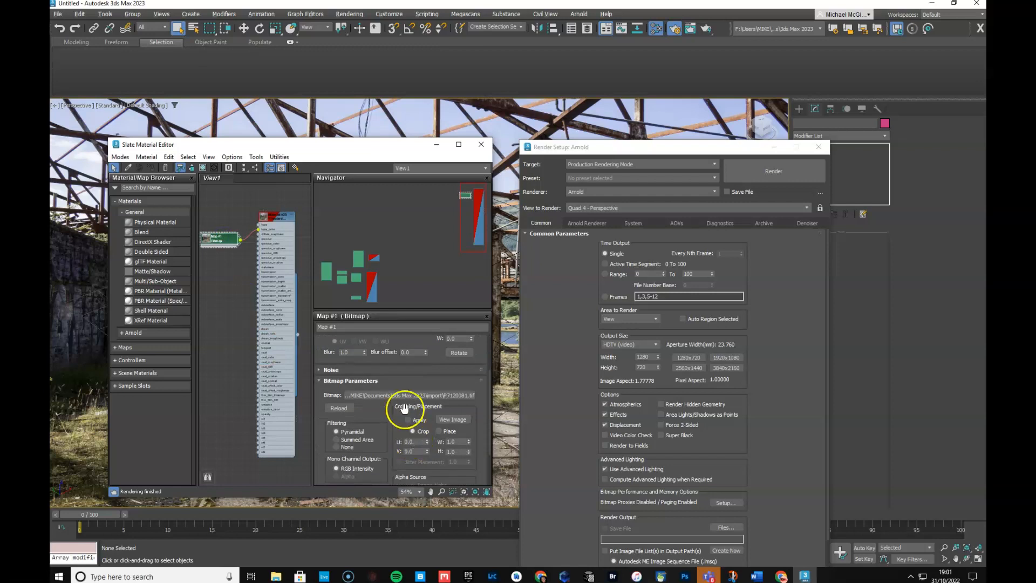
pyautogui.scroll(-2, 389, 432)
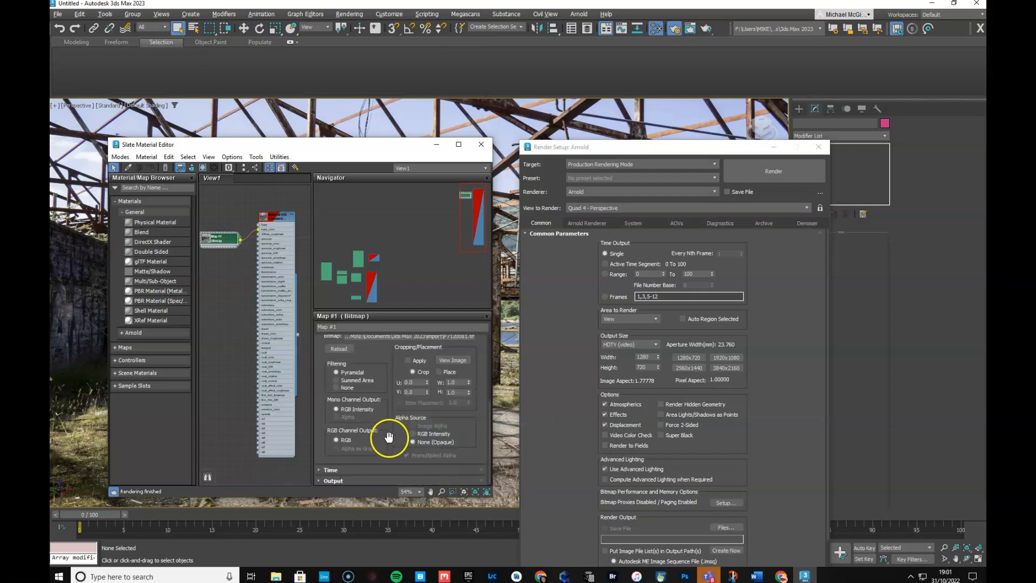
pyautogui.scroll(2, 384, 437)
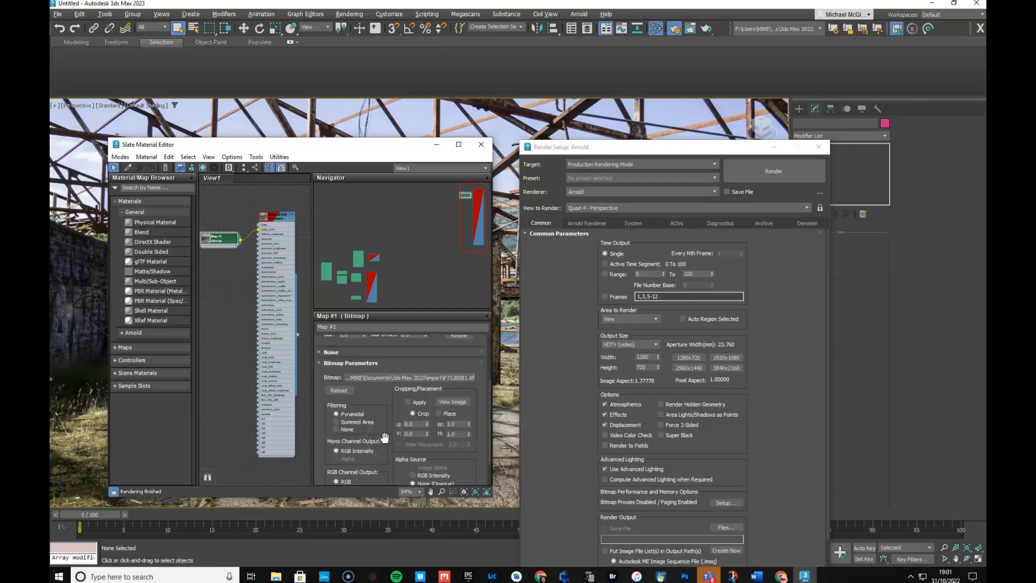
pyautogui.click(395, 399)
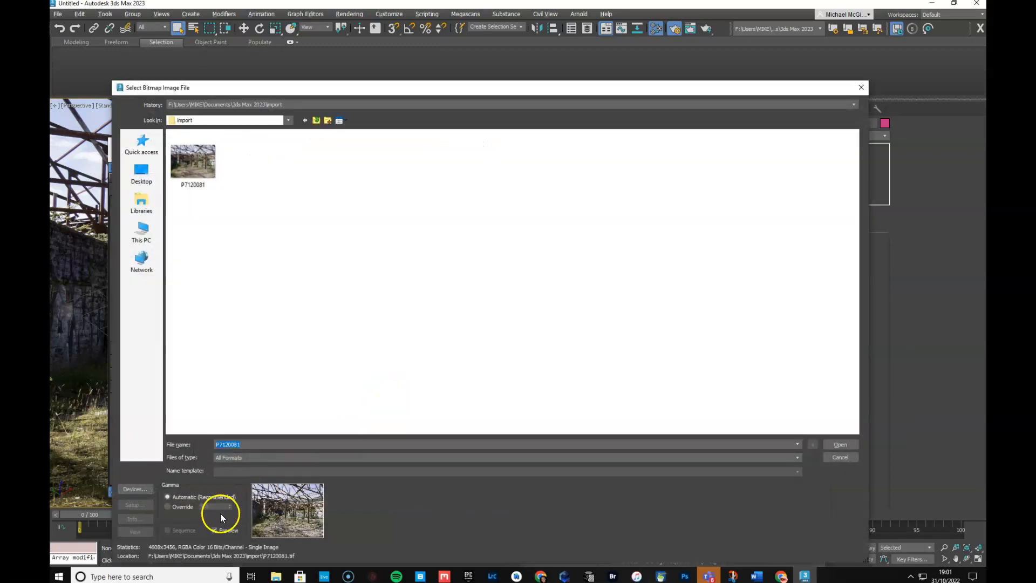
pyautogui.click(157, 552)
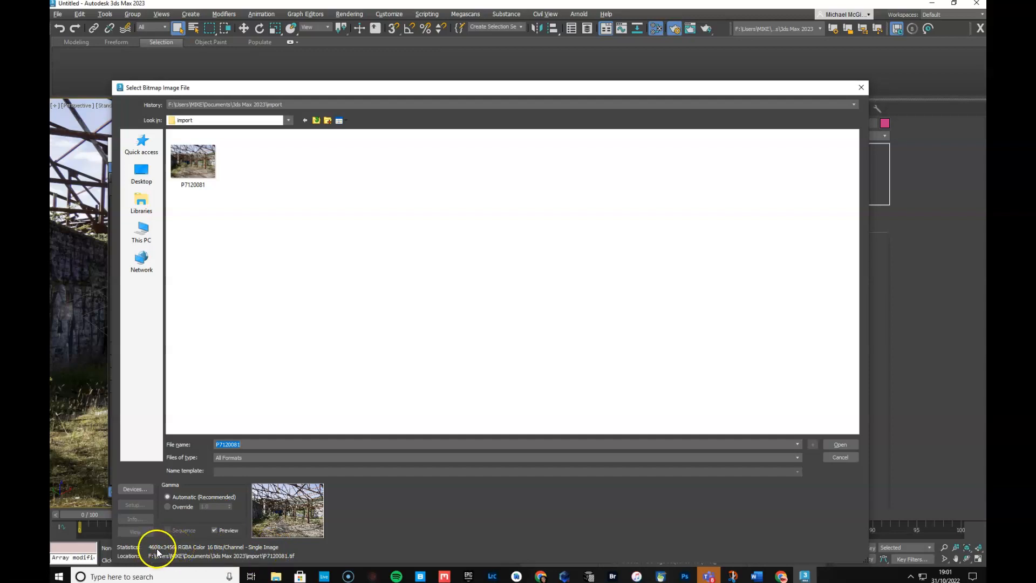
pyautogui.click(167, 550)
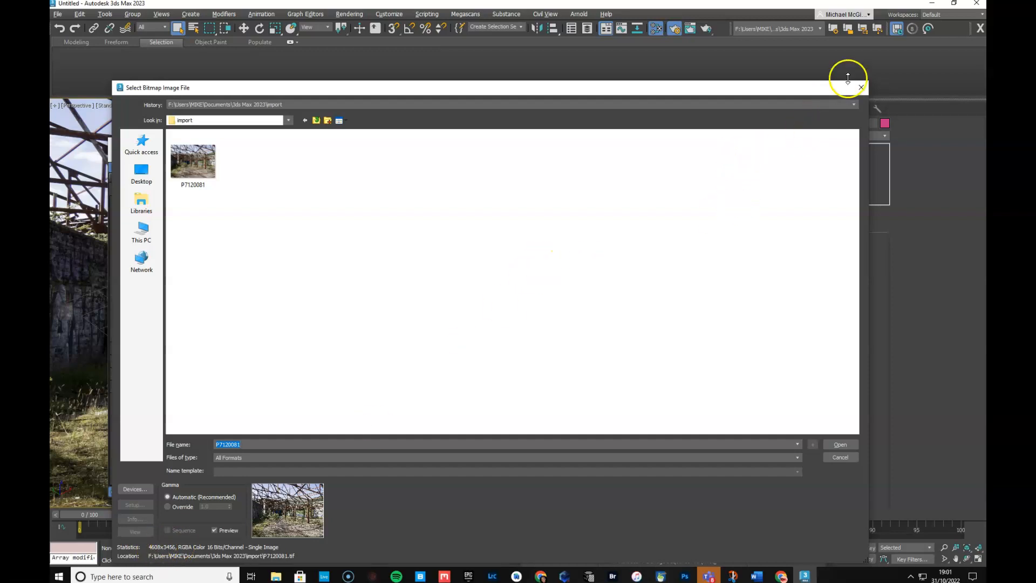
pyautogui.click(861, 88)
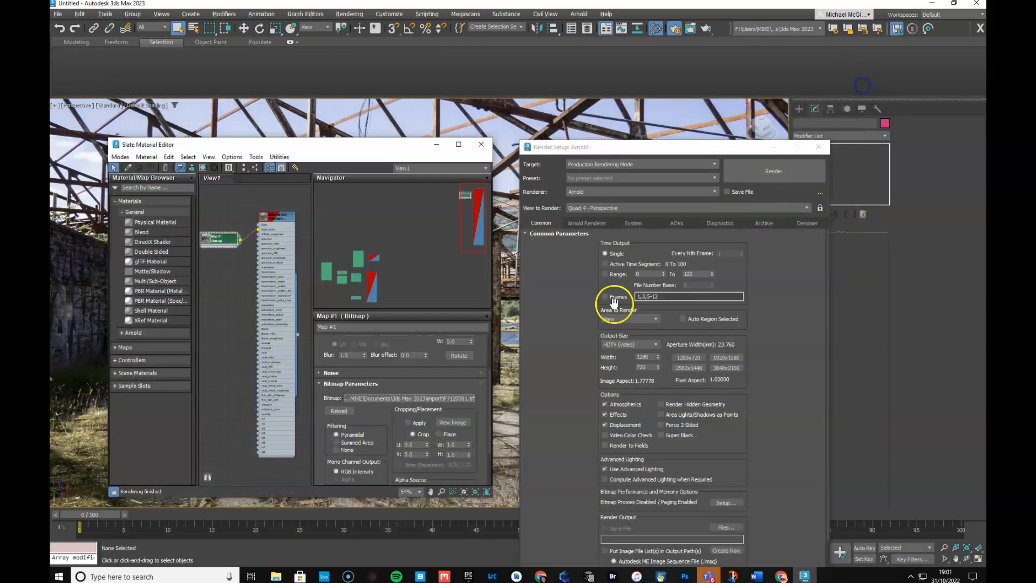
# Step: Set a custom render output size of 4608 x 3456, and close Render Setup and the material editor
pyautogui.click(621, 345)
pyautogui.click(617, 353)
pyautogui.doubleClick(646, 357)
pyautogui.write('4608')
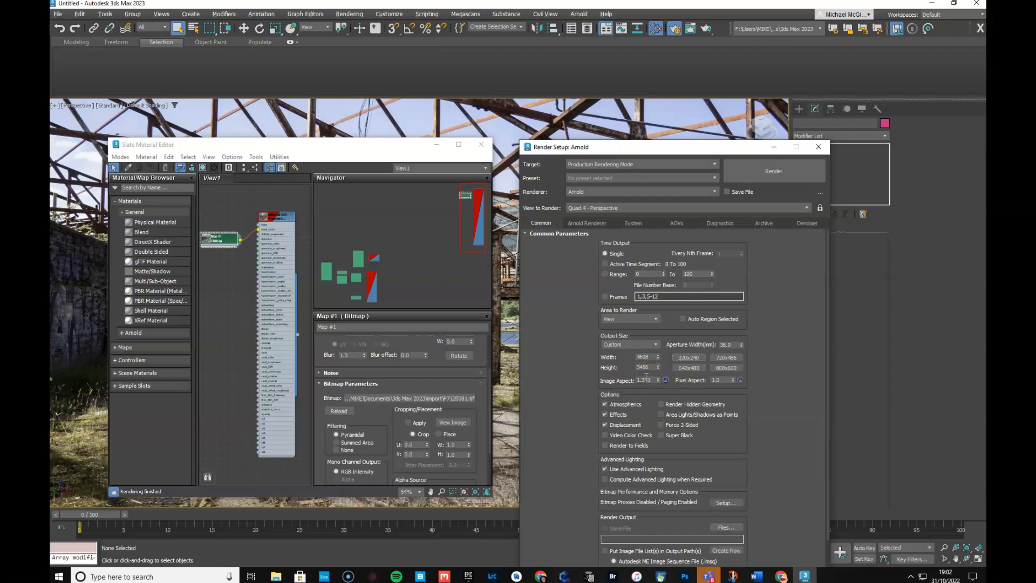
pyautogui.click(819, 147)
pyautogui.click(481, 145)
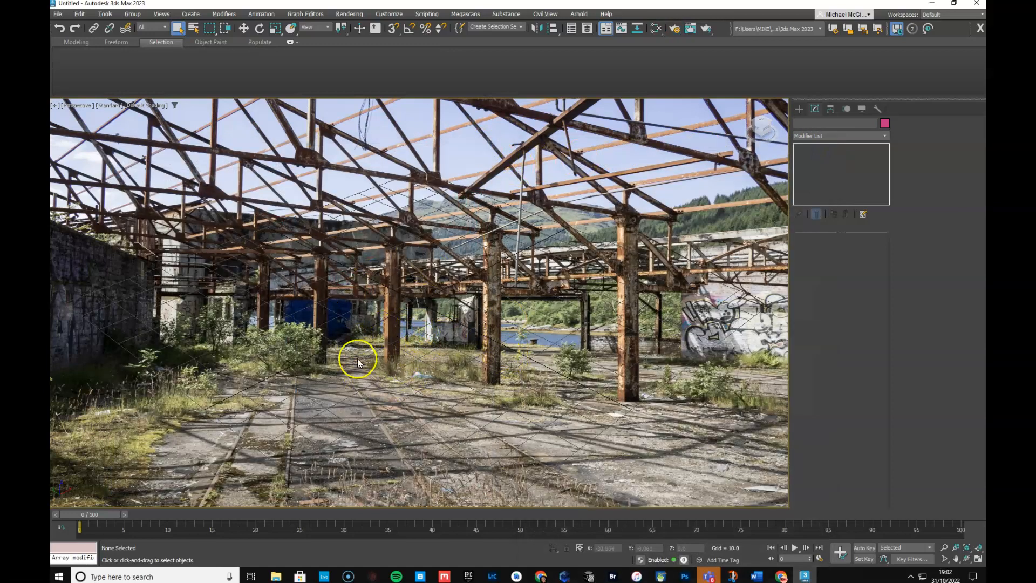
# Step: Create a physical camera from the adjusted Perspective view and bring up the Perspective Match utility for it
pyautogui.moveTo(405, 384); pyautogui.dragTo(419, 429, button='middle')
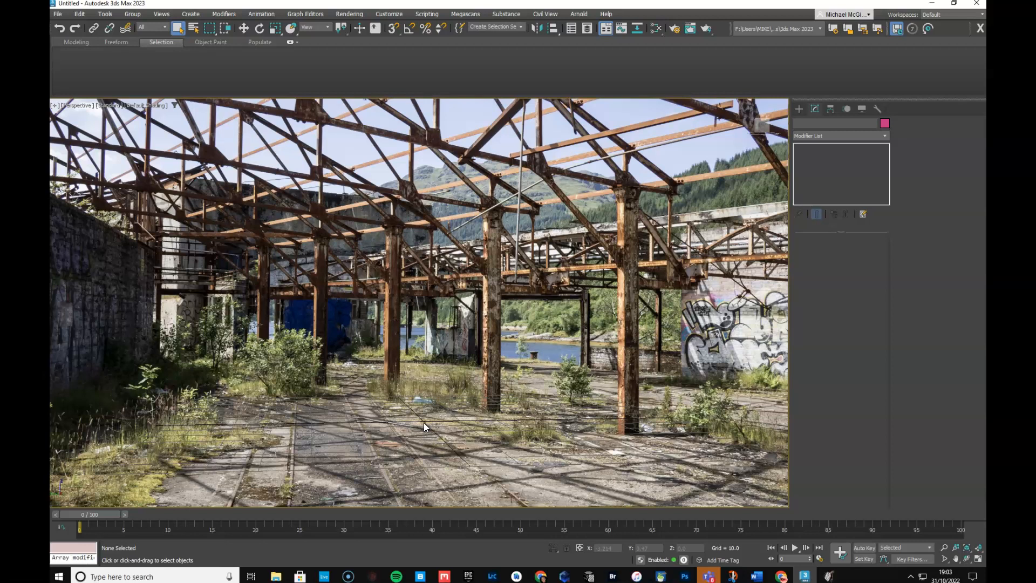
pyautogui.hotkey('ctrl', 'c')
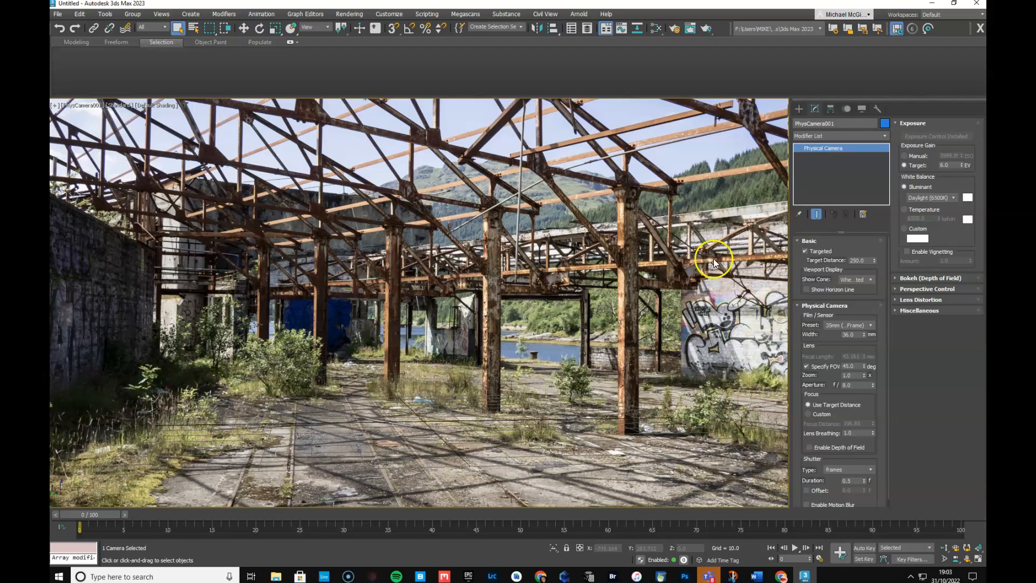
pyautogui.click(876, 109)
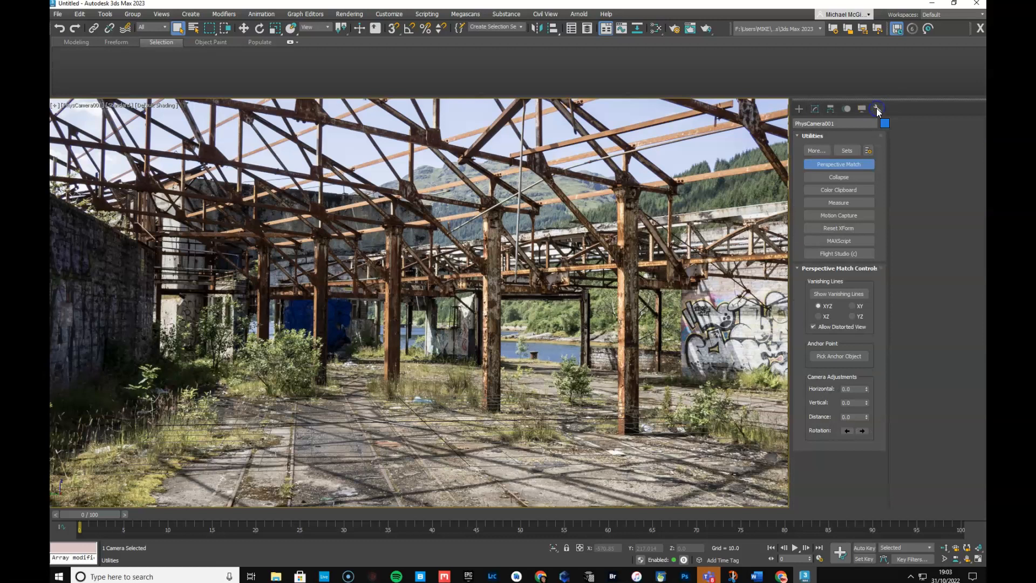
pyautogui.click(839, 167)
pyautogui.click(838, 166)
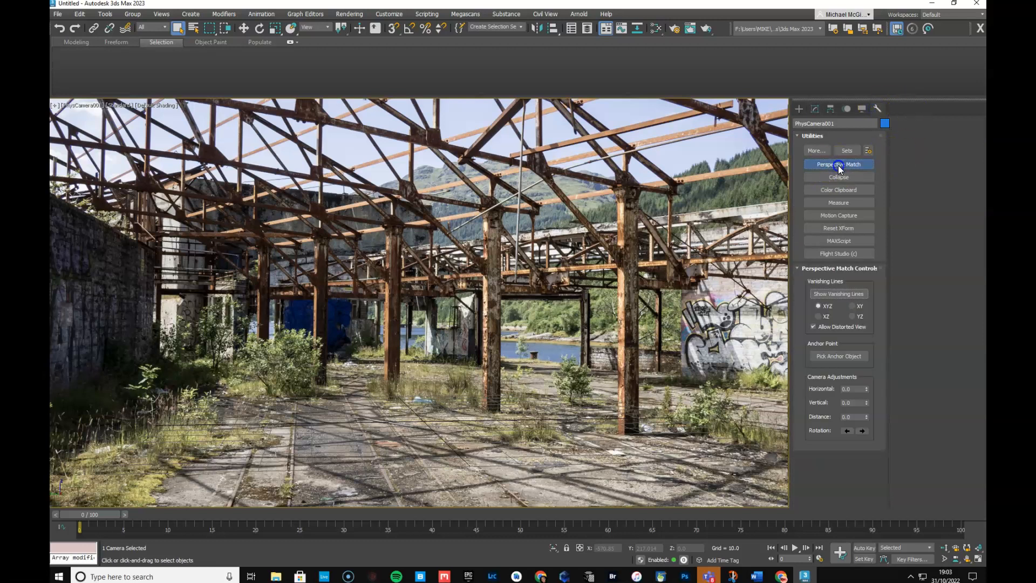
pyautogui.click(835, 295)
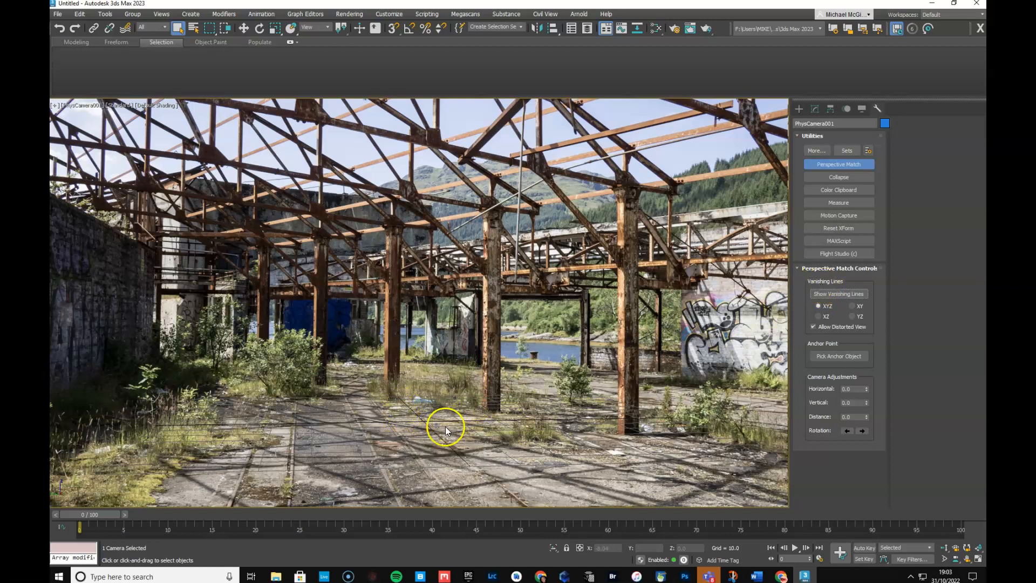
pyautogui.click(77, 106)
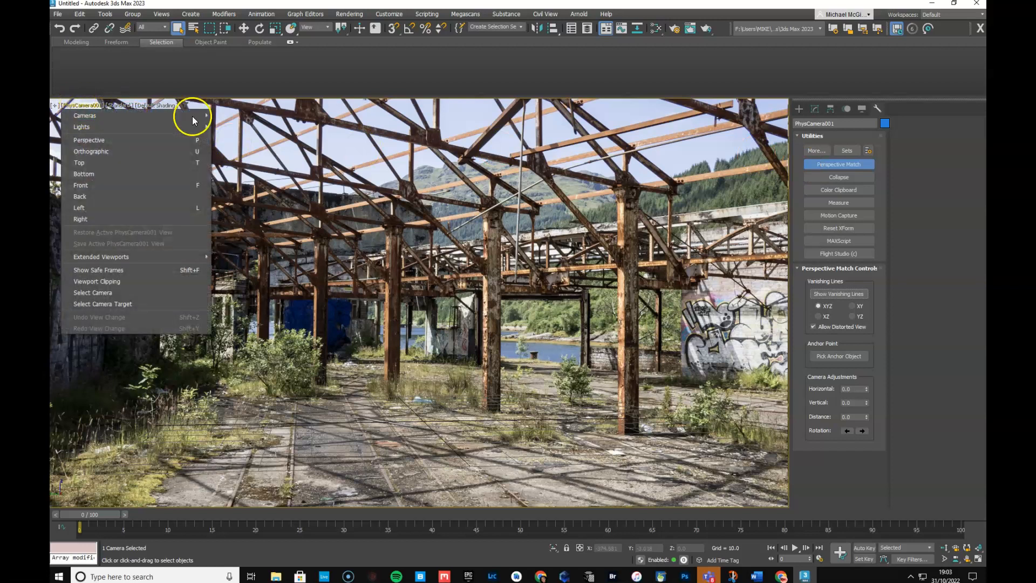
pyautogui.click(374, 171)
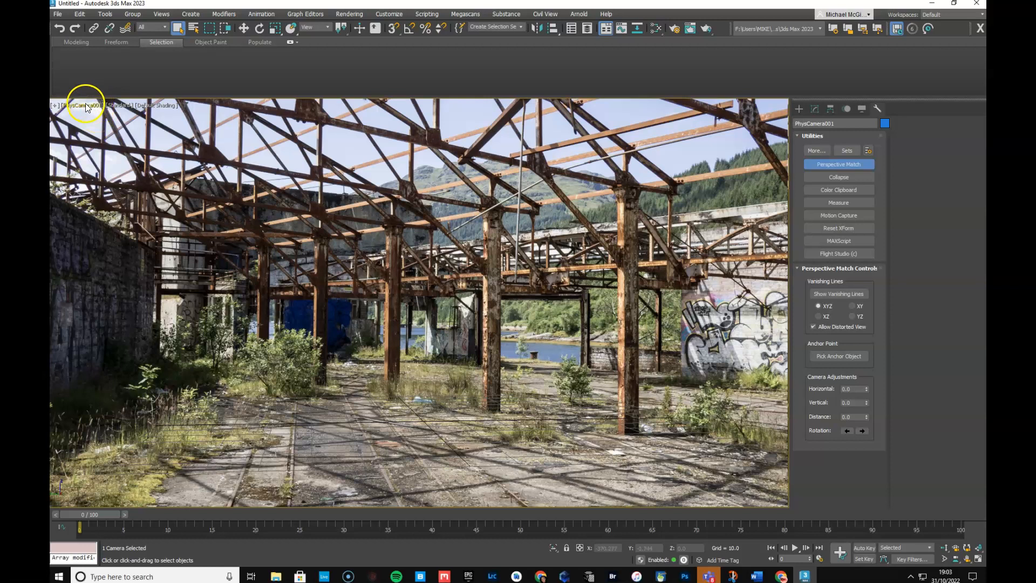
# Step: Select the physical camera in the Scene Explorer, turn off its Targeted option, and close the explorer
pyautogui.click(588, 28)
pyautogui.doubleClick(105, 142)
pyautogui.click(815, 109)
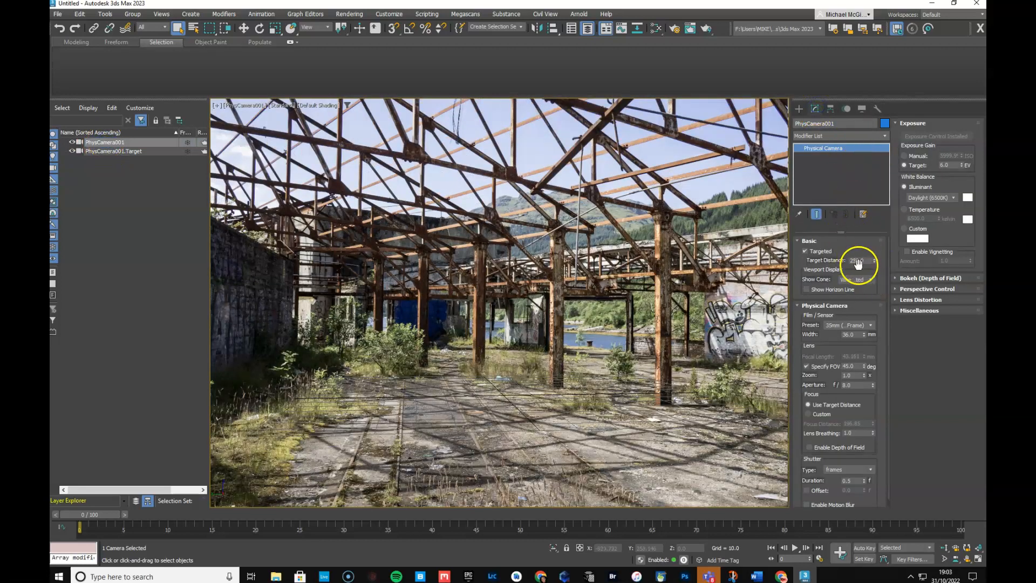
pyautogui.click(819, 251)
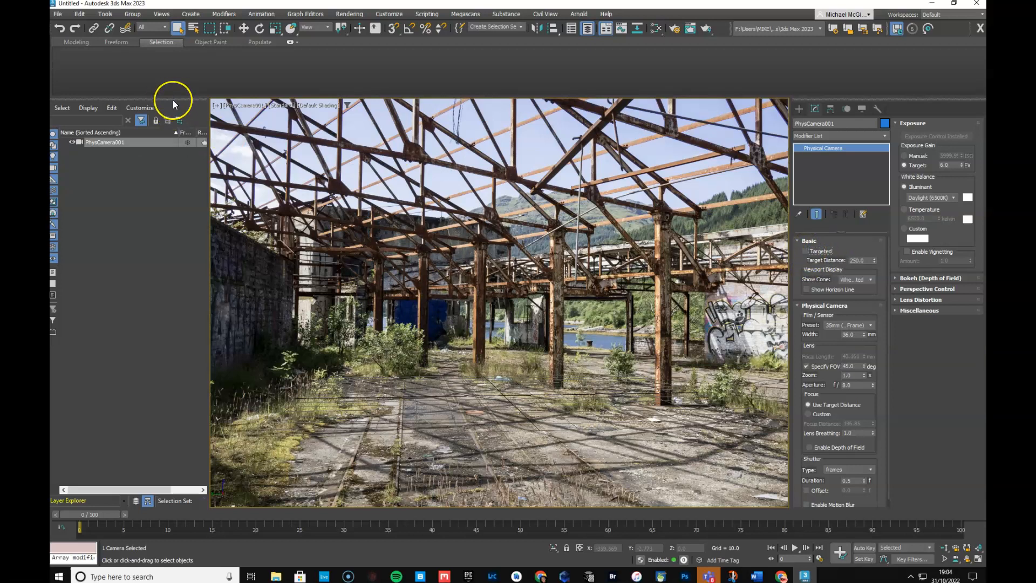
pyautogui.moveTo(173, 99); pyautogui.dragTo(400, 157)
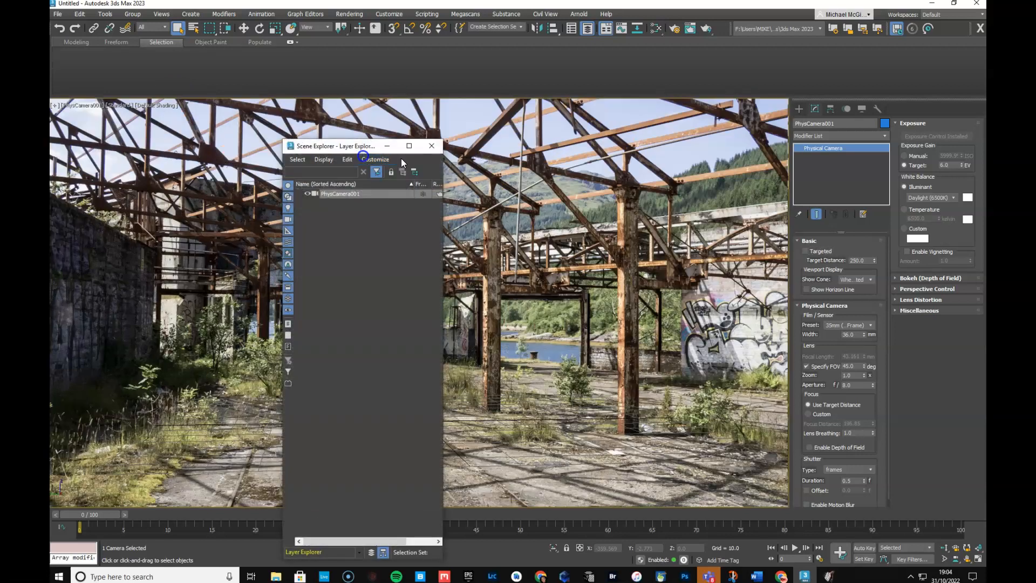
pyautogui.click(431, 147)
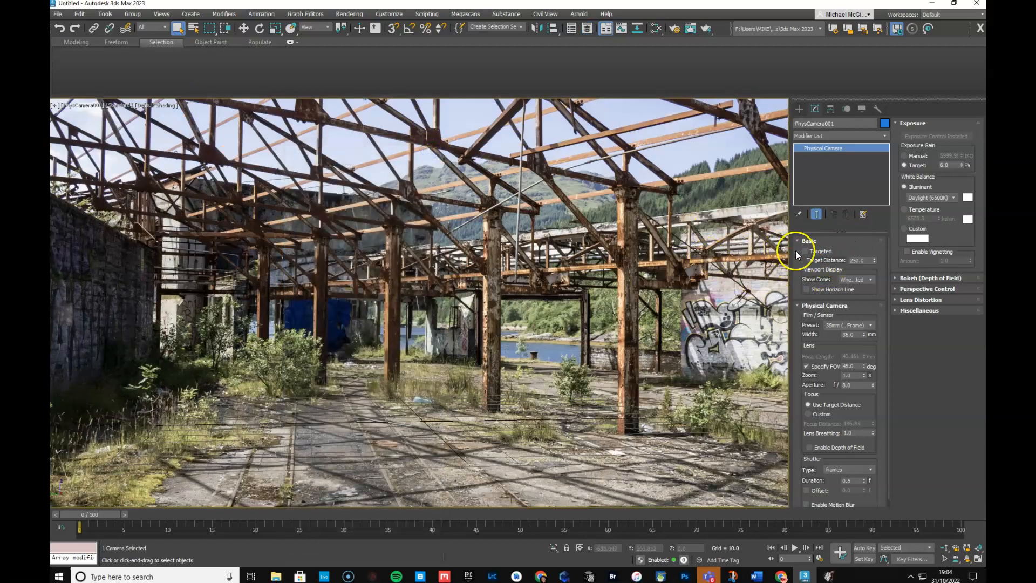
# Step: Deselect the camera and show the Perspective Match vanishing lines over the photo with safe frames enabled
pyautogui.click(508, 446)
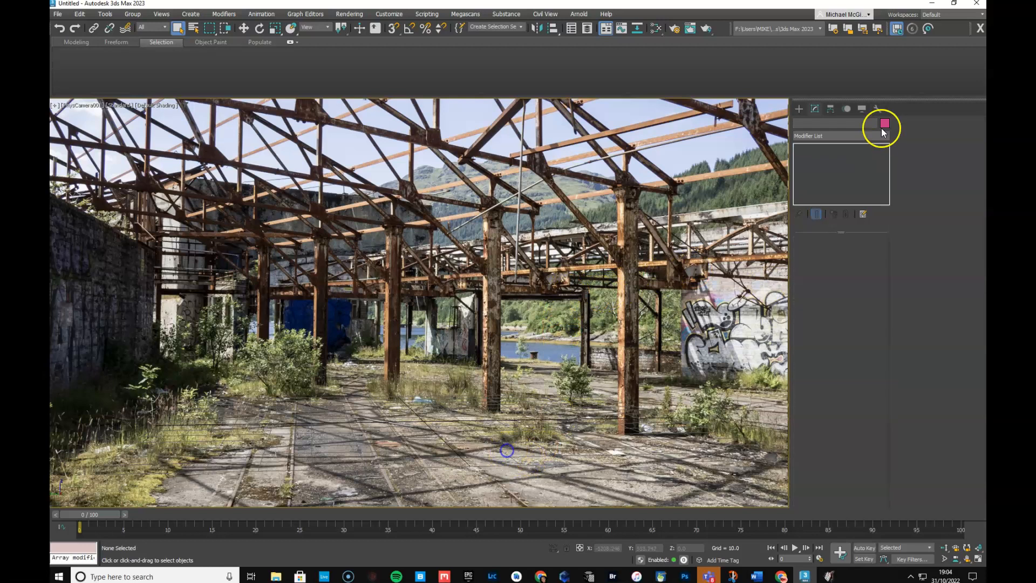
pyautogui.click(877, 109)
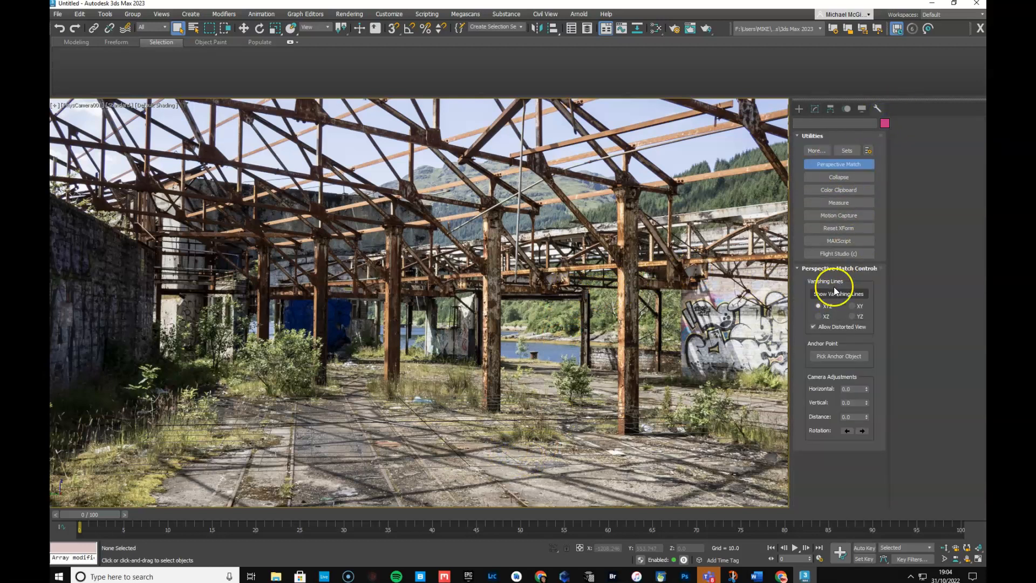
pyautogui.click(831, 293)
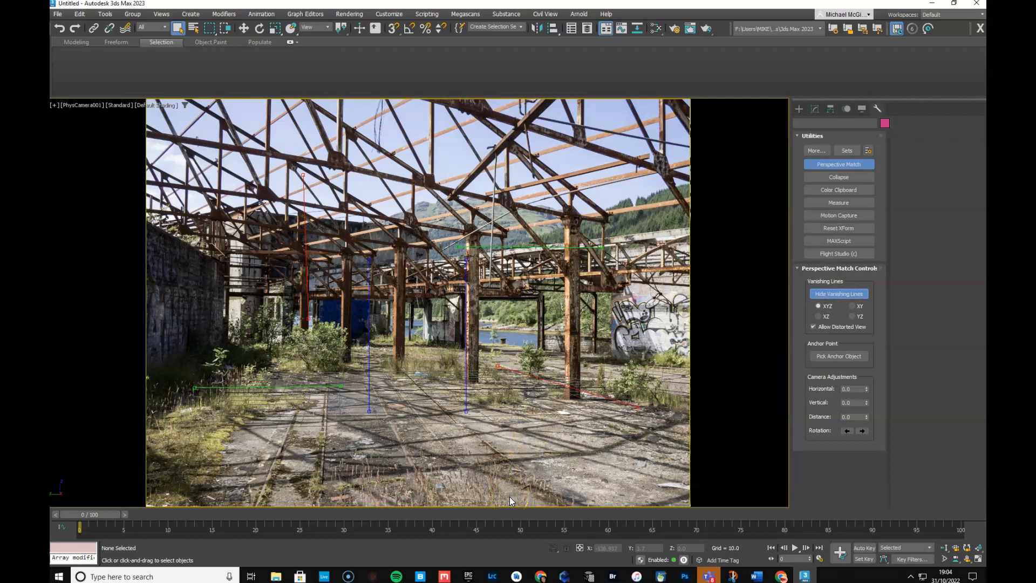
pyautogui.hotkey('shift', 'f')
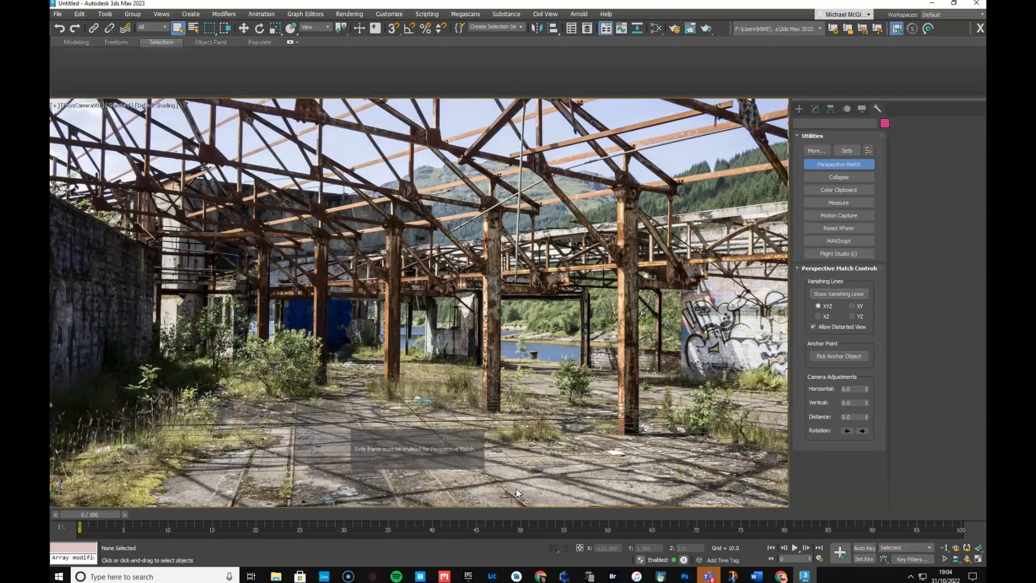
pyautogui.hotkey('shift', 'f')
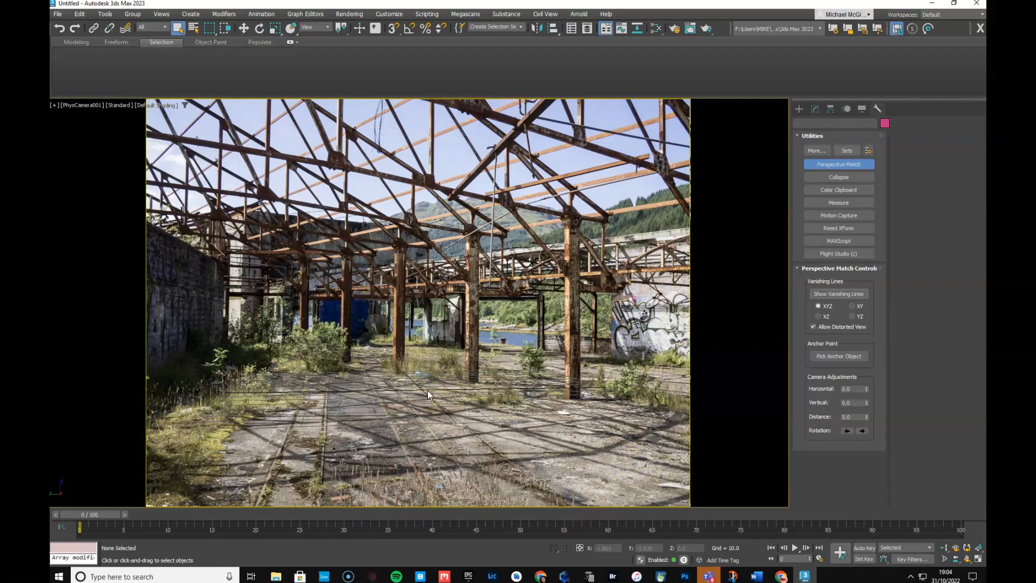
pyautogui.click(843, 294)
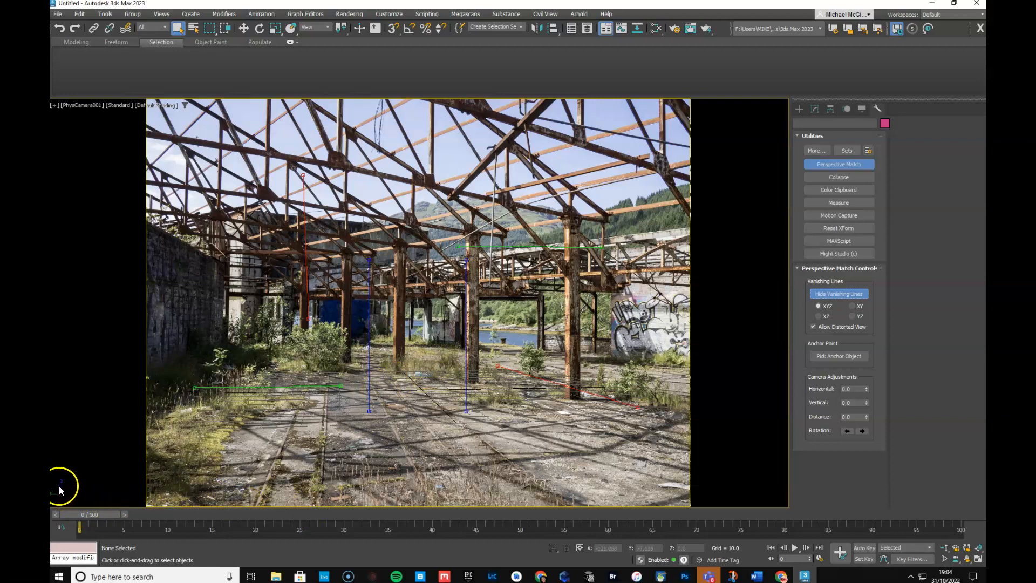
# Step: Align the two blue vertical vanishing lines with the left edges of the two nearest rusty columns
pyautogui.moveTo(466, 335); pyautogui.dragTo(465, 313)
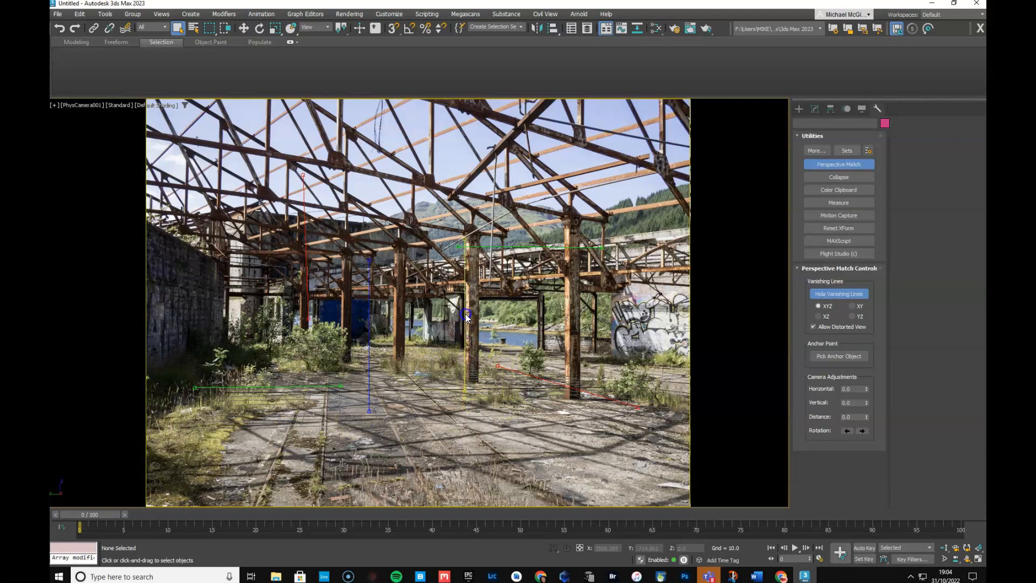
pyautogui.moveTo(465, 390); pyautogui.dragTo(465, 379)
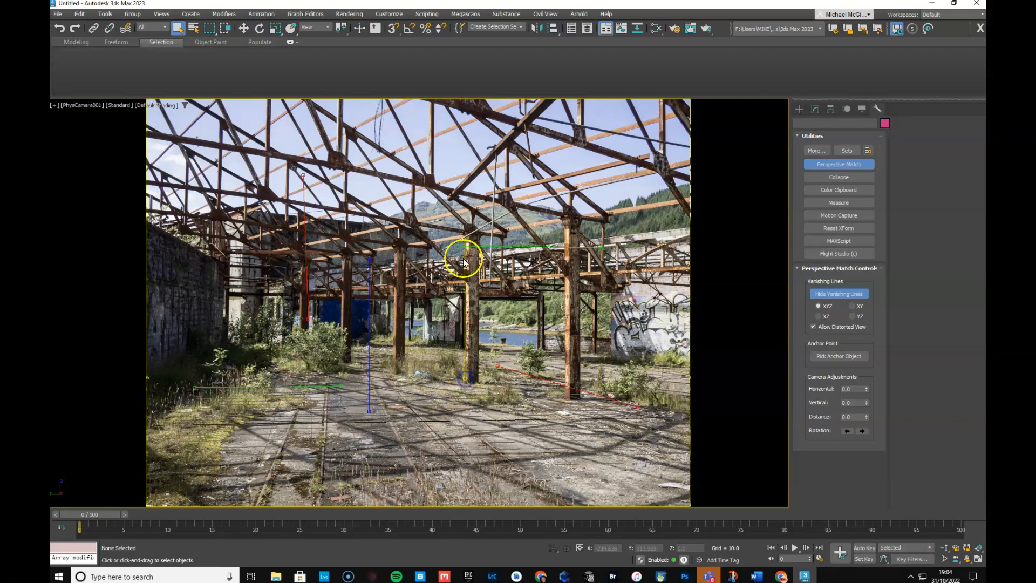
pyautogui.moveTo(465, 240); pyautogui.dragTo(467, 242)
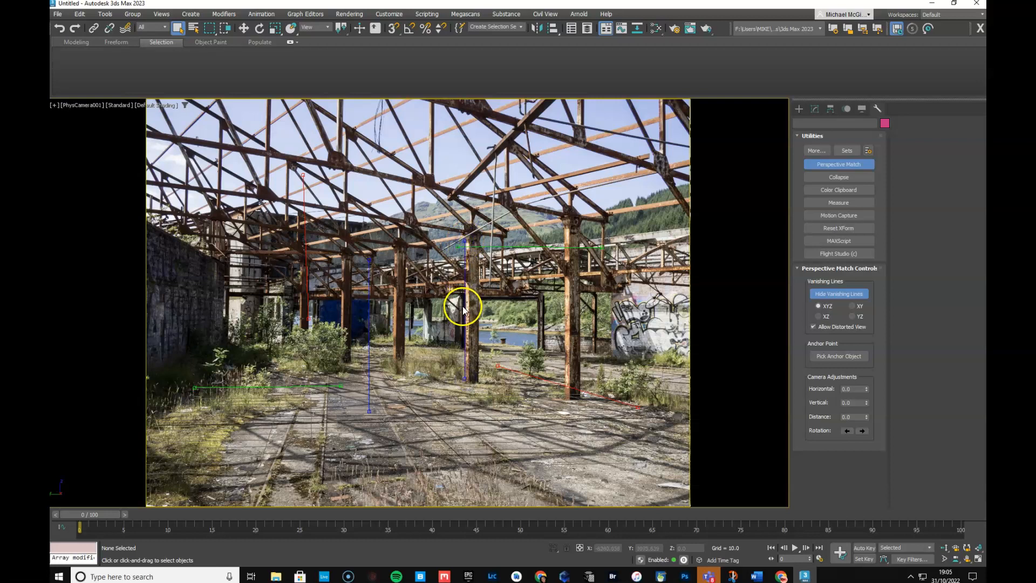
pyautogui.moveTo(465, 307)
pyautogui.mouseDown()
pyautogui.moveTo(387, 332)
pyautogui.moveTo(455, 339)
pyautogui.moveTo(412, 346)
pyautogui.moveTo(468, 309)
pyautogui.mouseUp()
pyautogui.moveTo(466, 380); pyautogui.dragTo(465, 378)
pyautogui.click(369, 359)
pyautogui.moveTo(369, 359); pyautogui.dragTo(564, 279)
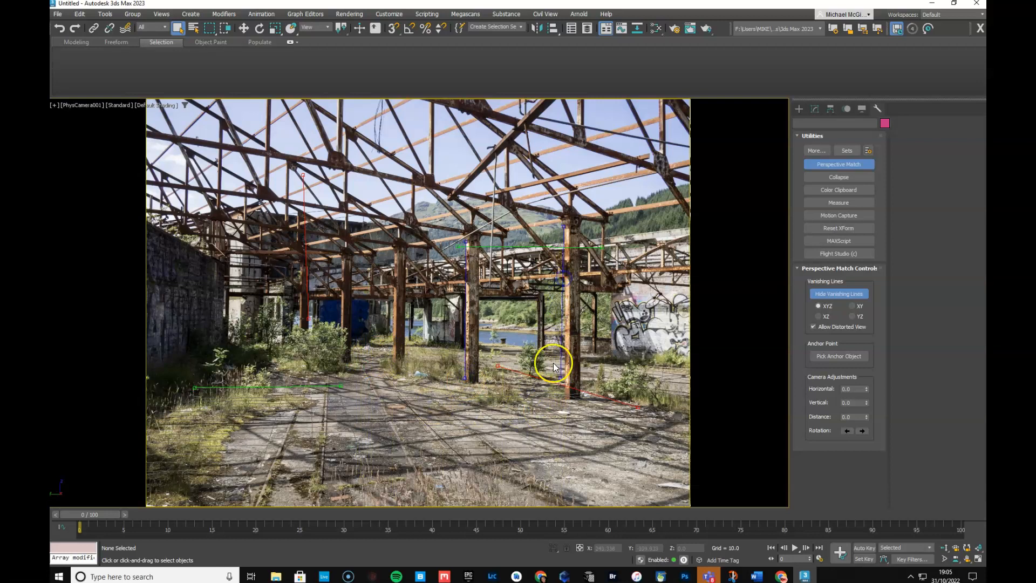
pyautogui.moveTo(560, 380); pyautogui.dragTo(565, 400)
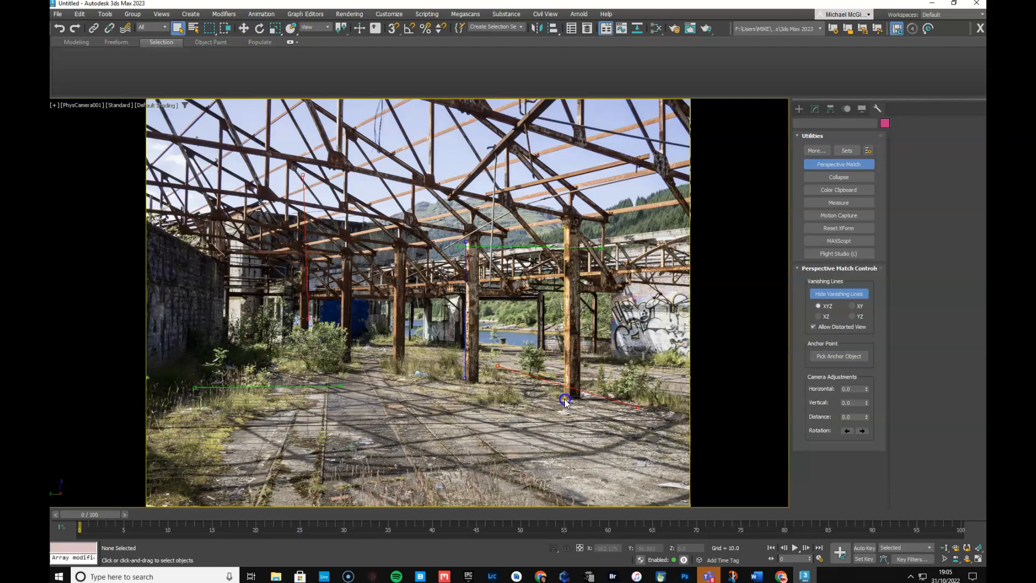
# Step: Align the two green vanishing lines with the upper and lower roof beams that run across to the column tops
pyautogui.moveTo(518, 248); pyautogui.dragTo(544, 216)
pyautogui.moveTo(331, 254); pyautogui.dragTo(157, 139)
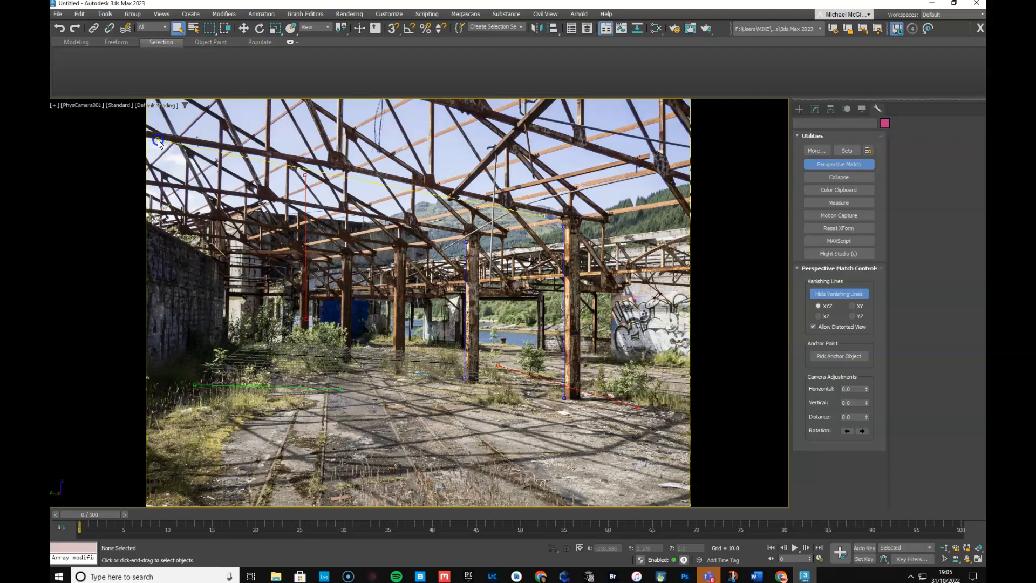
pyautogui.moveTo(543, 216); pyautogui.dragTo(544, 214)
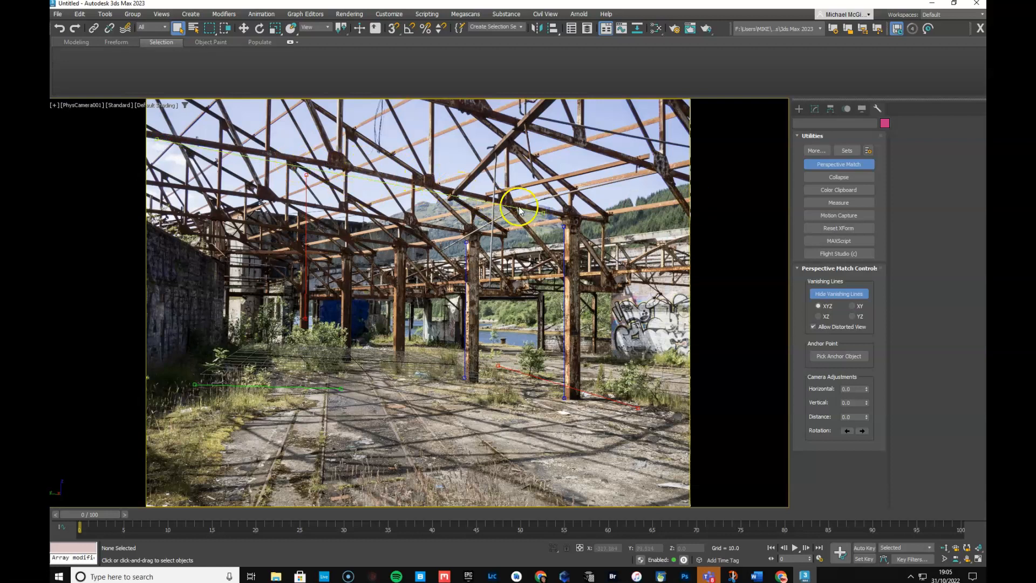
pyautogui.moveTo(544, 214); pyautogui.dragTo(562, 216)
pyautogui.moveTo(156, 138); pyautogui.dragTo(155, 137)
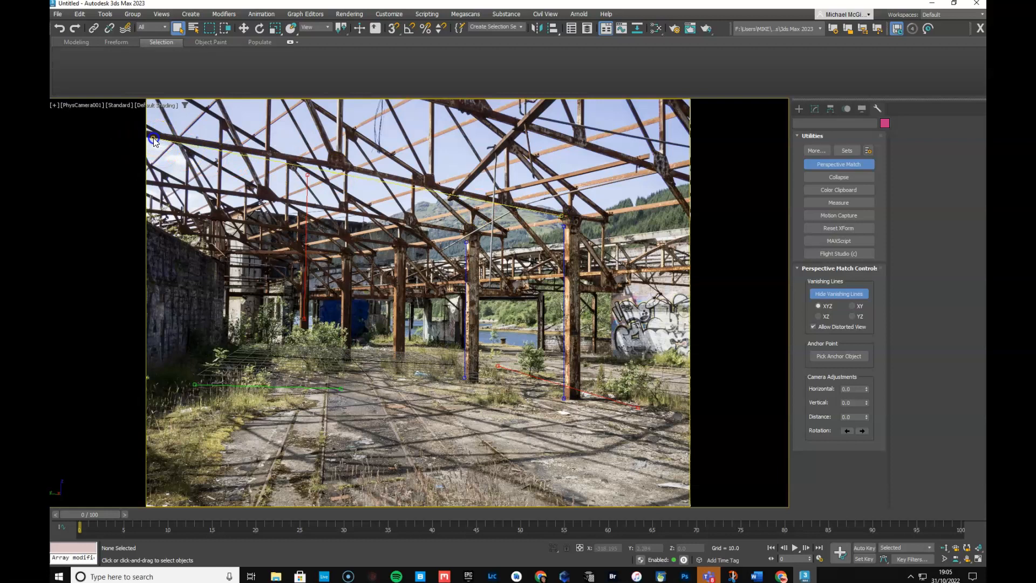
pyautogui.moveTo(301, 388); pyautogui.dragTo(393, 246)
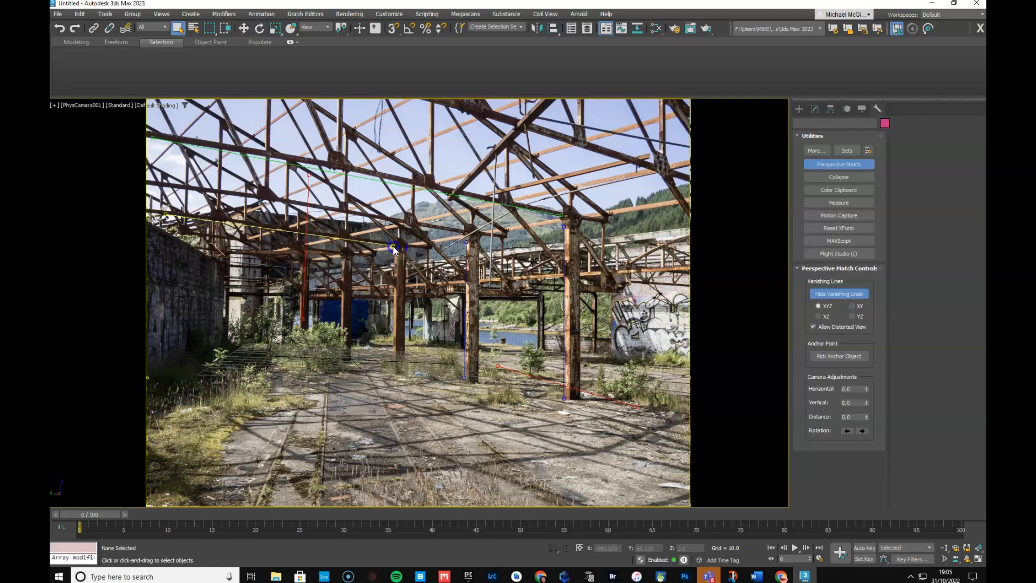
pyautogui.moveTo(170, 218); pyautogui.dragTo(160, 214)
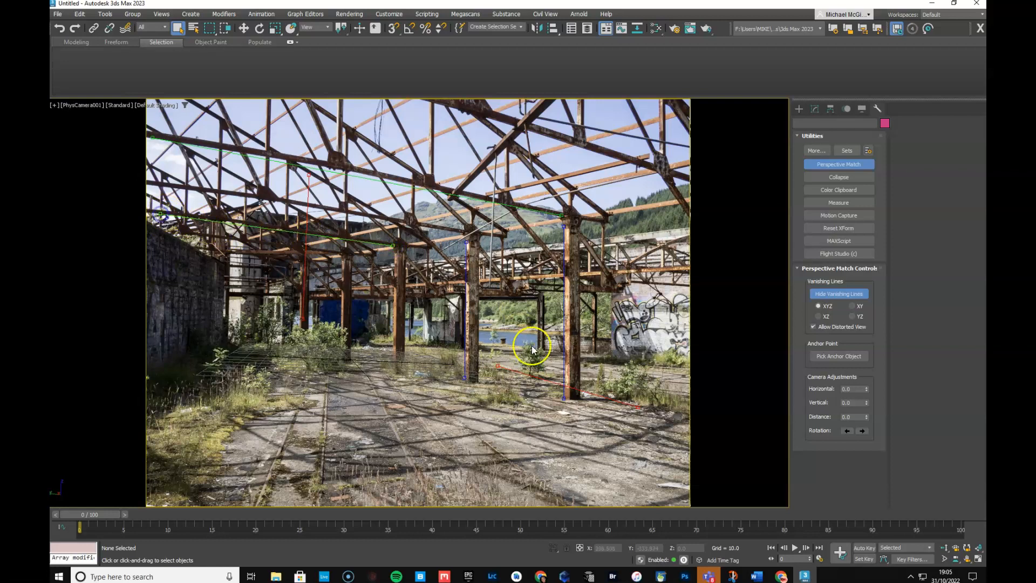
# Step: Lay one red vanishing line along the left floor track, from the shrub down to the photo's bottom edge
pyautogui.moveTo(305, 282); pyautogui.dragTo(300, 350)
pyautogui.moveTo(303, 310); pyautogui.dragTo(330, 359)
pyautogui.moveTo(289, 457); pyautogui.dragTo(274, 492)
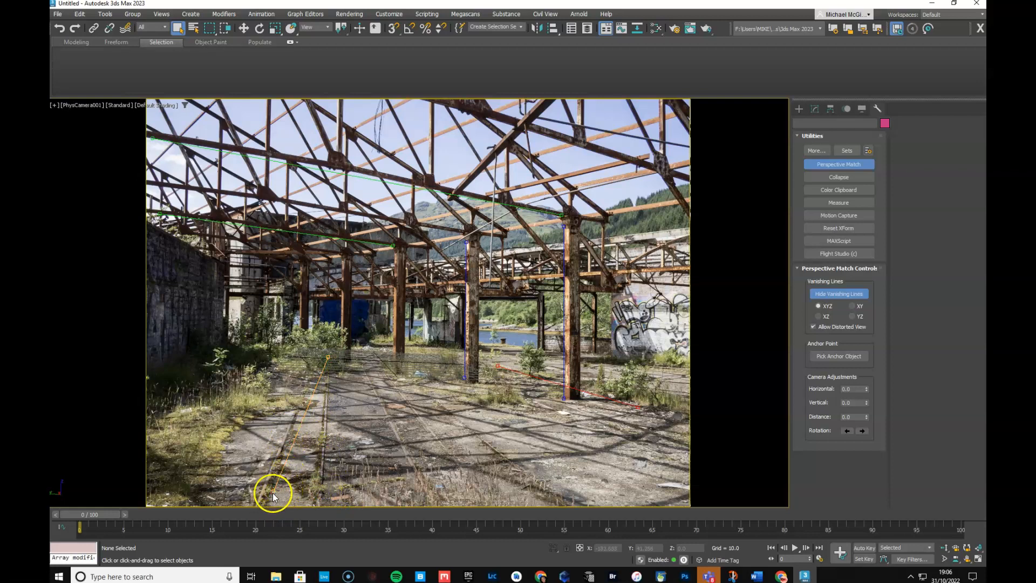
pyautogui.moveTo(277, 490); pyautogui.dragTo(314, 504)
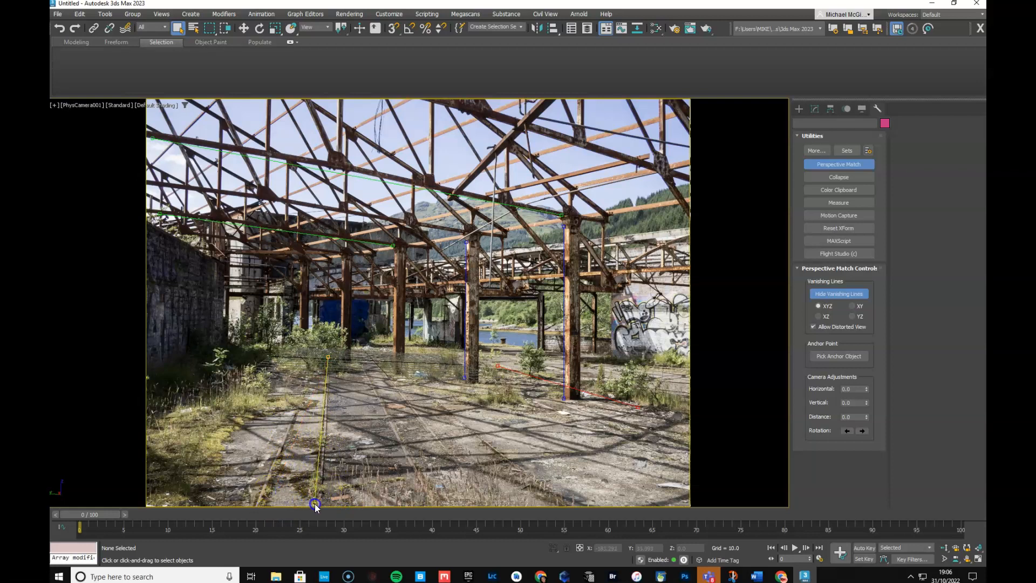
pyautogui.moveTo(331, 359); pyautogui.dragTo(329, 367)
# Step: Lay the second red vanishing line along the diagonal floor joint right of centre, and shorten the first one's far end
pyautogui.moveTo(513, 370); pyautogui.dragTo(425, 388)
pyautogui.moveTo(510, 465); pyautogui.dragTo(542, 485)
pyautogui.moveTo(412, 378); pyautogui.dragTo(403, 371)
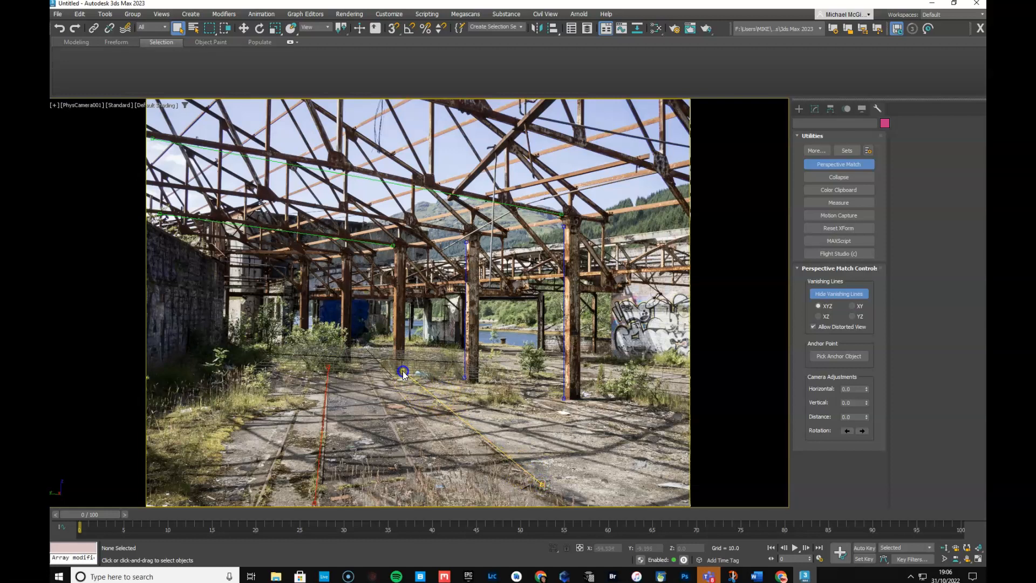
pyautogui.moveTo(327, 367); pyautogui.dragTo(328, 380)
pyautogui.moveTo(401, 369); pyautogui.dragTo(403, 370)
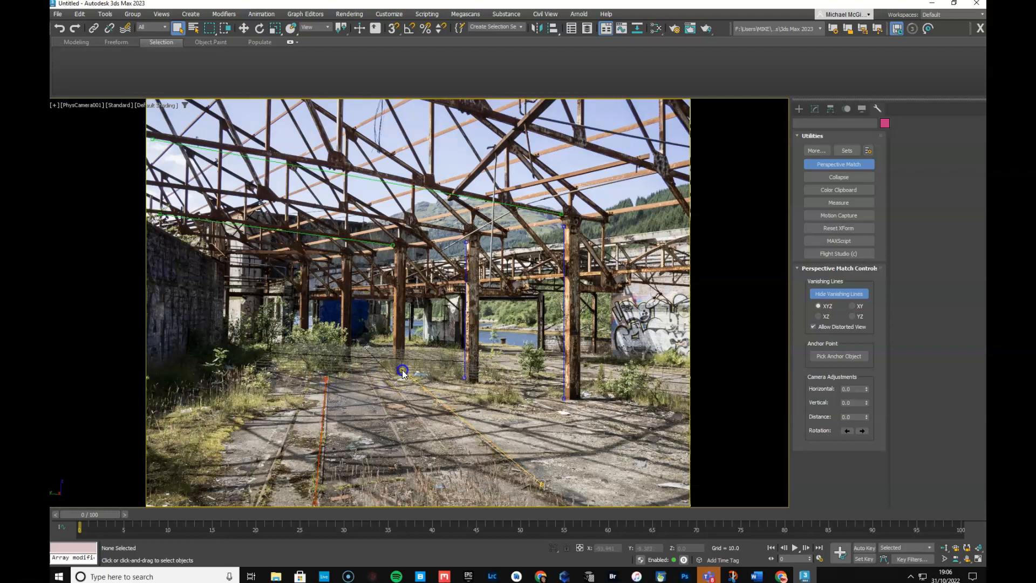
# Step: Move the blue vanishing line from the centre column to the farther column beside the blue panel and fit its length
pyautogui.click(465, 245)
pyautogui.moveTo(465, 245); pyautogui.dragTo(468, 245)
pyautogui.click(405, 367)
pyautogui.click(401, 370)
pyautogui.moveTo(471, 304); pyautogui.dragTo(341, 336)
pyautogui.moveTo(336, 400); pyautogui.dragTo(339, 353)
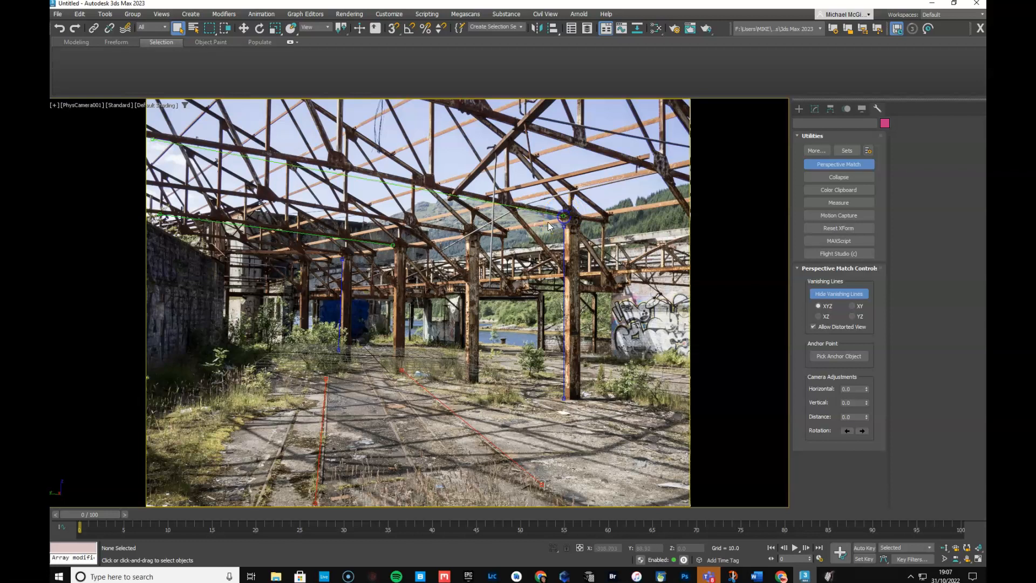
# Step: Extend the right red vanishing line's near end into the foreground and shorten the left red line's far end along its floor track
pyautogui.moveTo(542, 482); pyautogui.dragTo(561, 498)
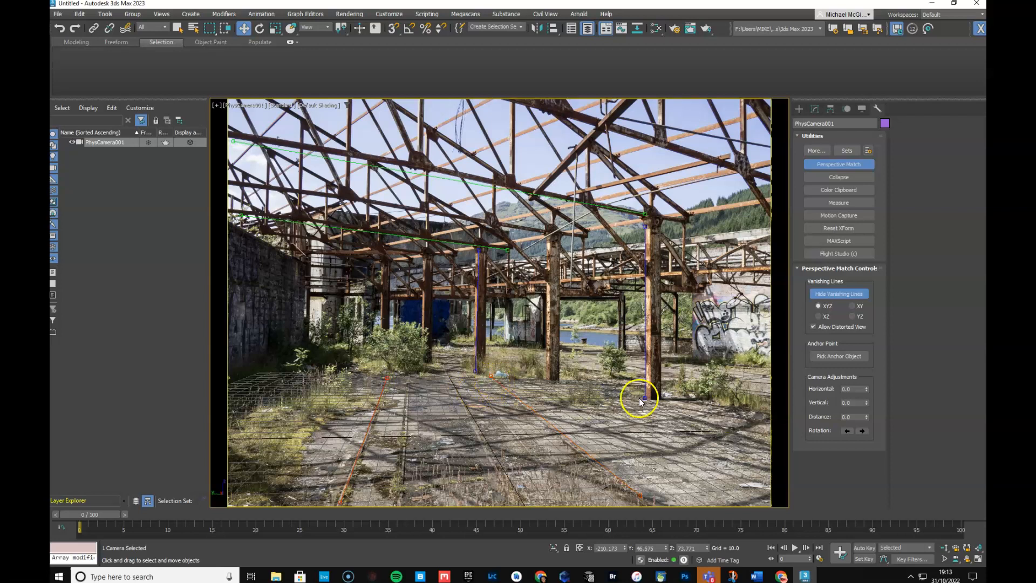
pyautogui.moveTo(645, 396); pyautogui.dragTo(645, 397)
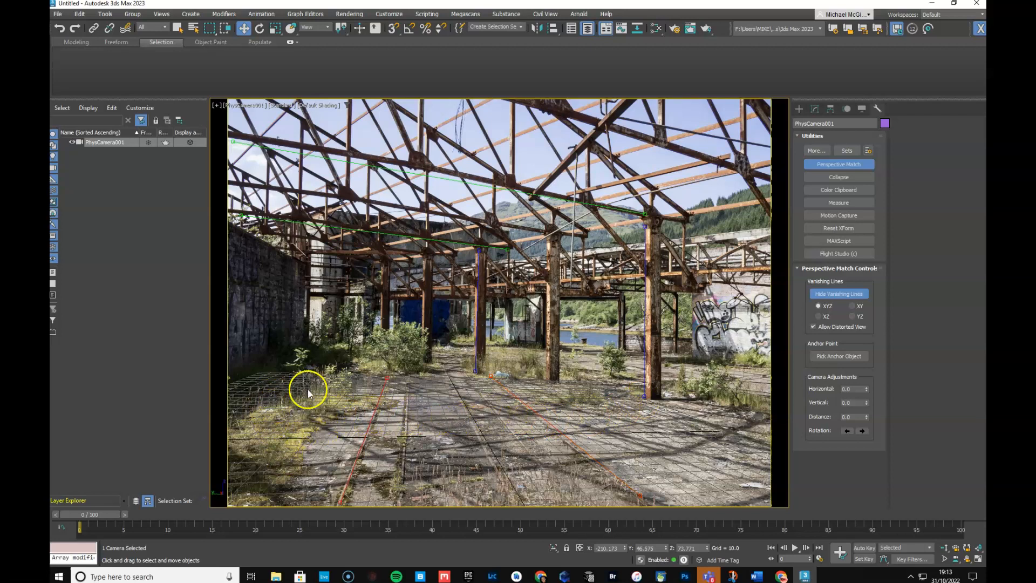
pyautogui.moveTo(387, 378); pyautogui.dragTo(375, 413)
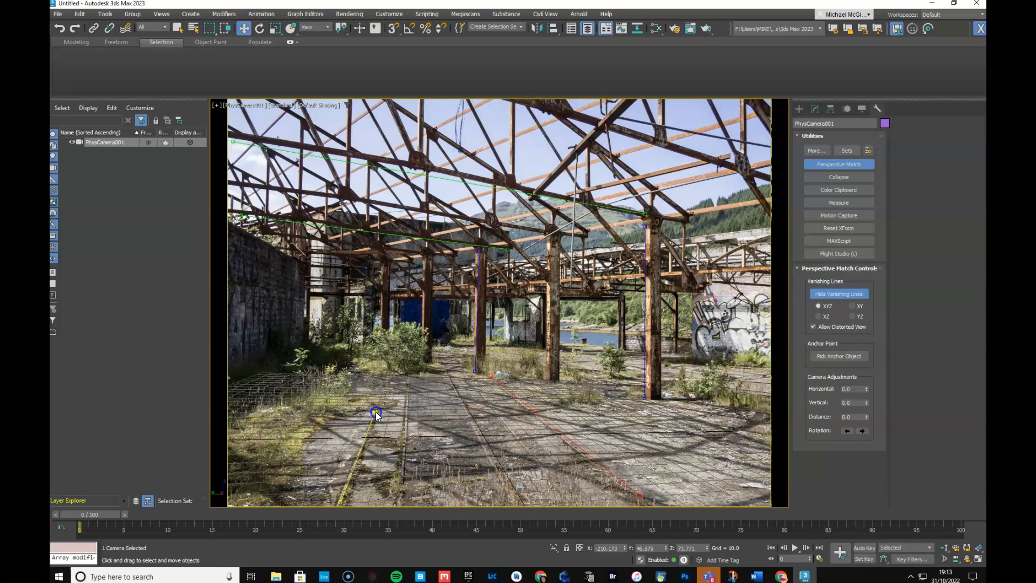
pyautogui.moveTo(376, 413); pyautogui.dragTo(376, 412)
# Step: Set the home grid's Perspective View Grid Extent to 55 and close the grid settings
pyautogui.rightClick(394, 31)
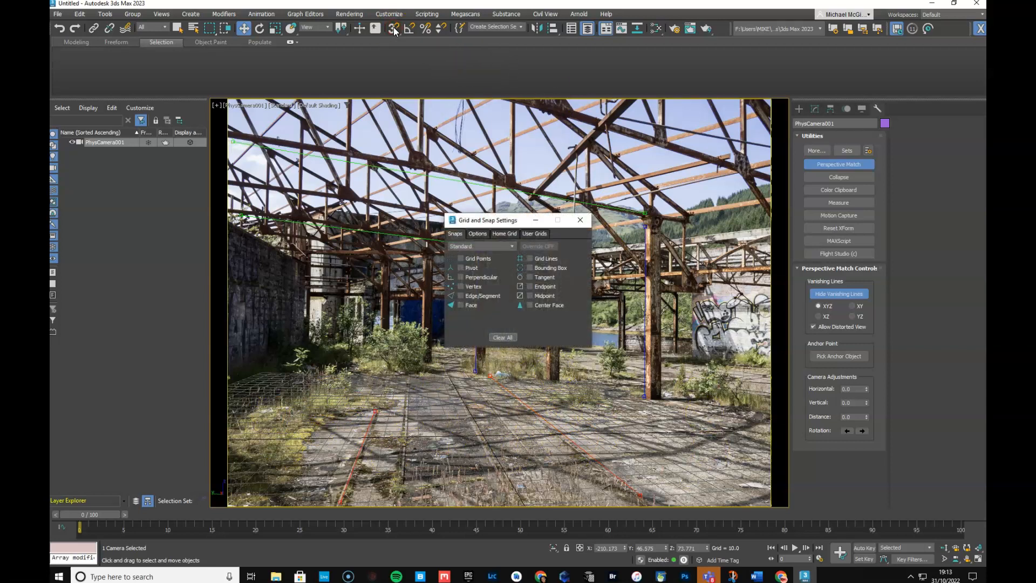
pyautogui.click(505, 234)
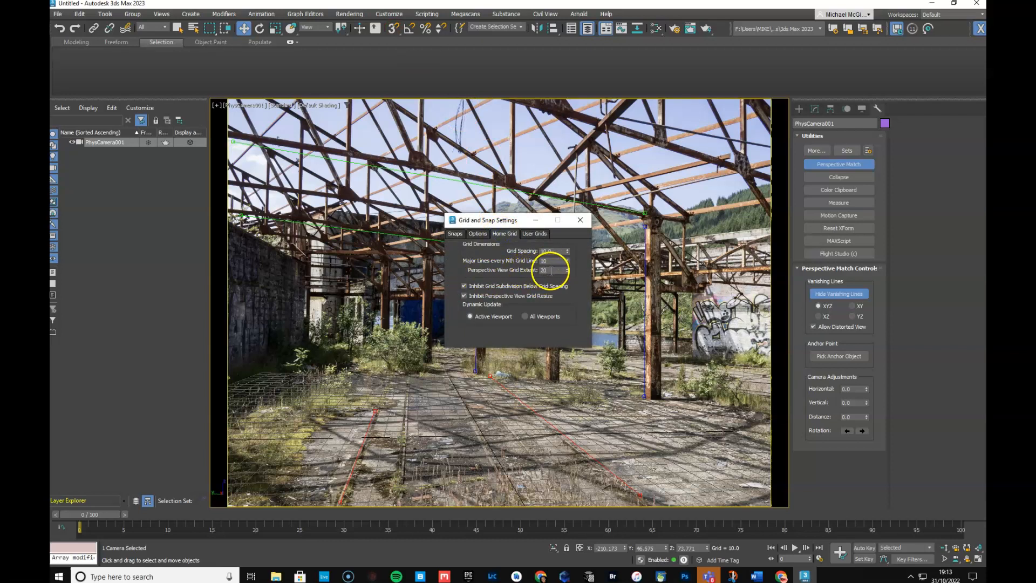
pyautogui.moveTo(568, 270); pyautogui.dragTo(568, 246)
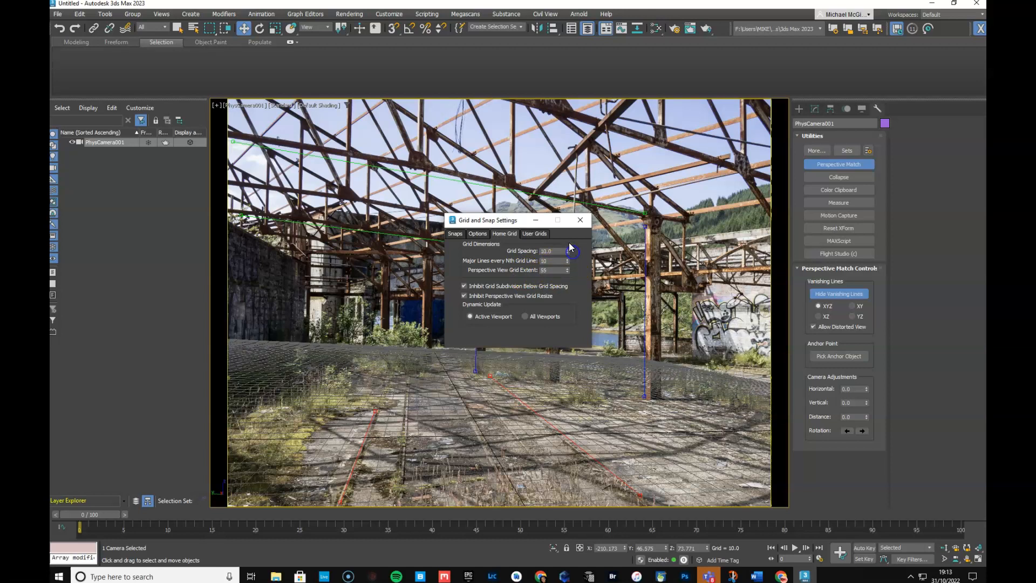
pyautogui.click(581, 222)
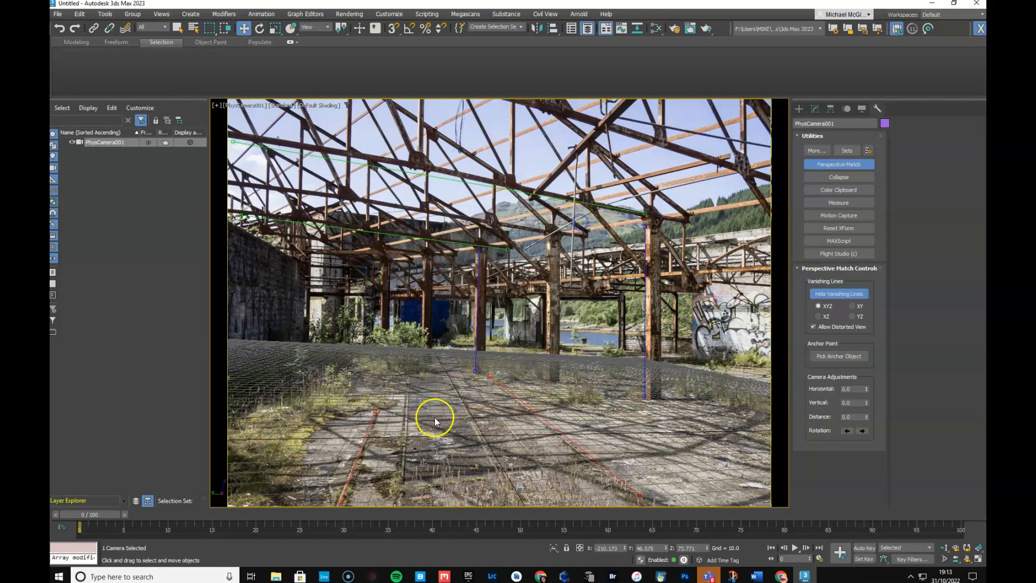
# Step: Shorten the far ends of both red vanishing lines towards the foreground, keeping them on their floor joints
pyautogui.click(374, 411)
pyautogui.moveTo(374, 411); pyautogui.dragTo(373, 411)
pyautogui.moveTo(491, 377); pyautogui.dragTo(526, 400)
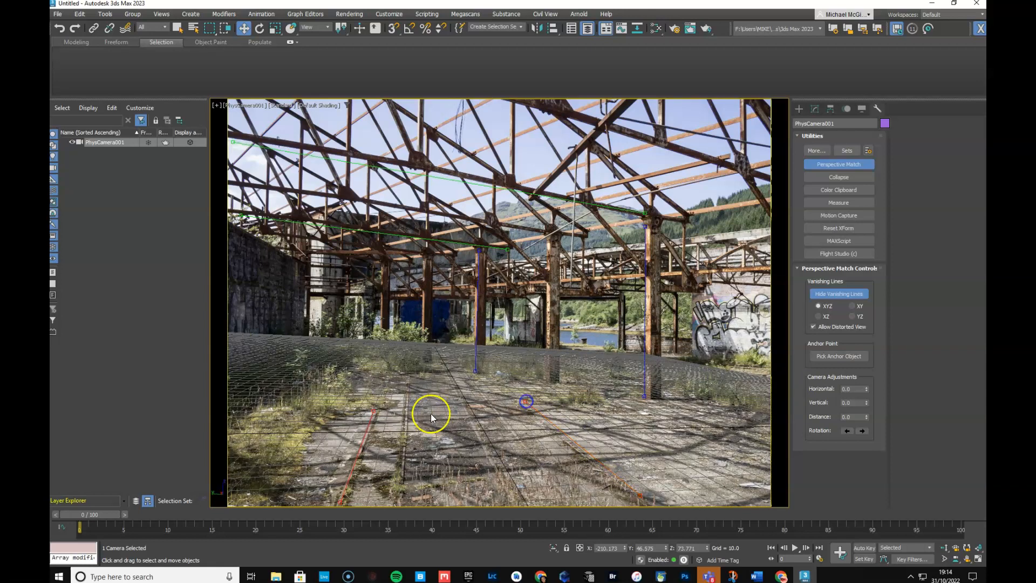
pyautogui.moveTo(374, 411)
pyautogui.mouseDown()
pyautogui.moveTo(354, 417)
pyautogui.moveTo(370, 426)
pyautogui.mouseUp()
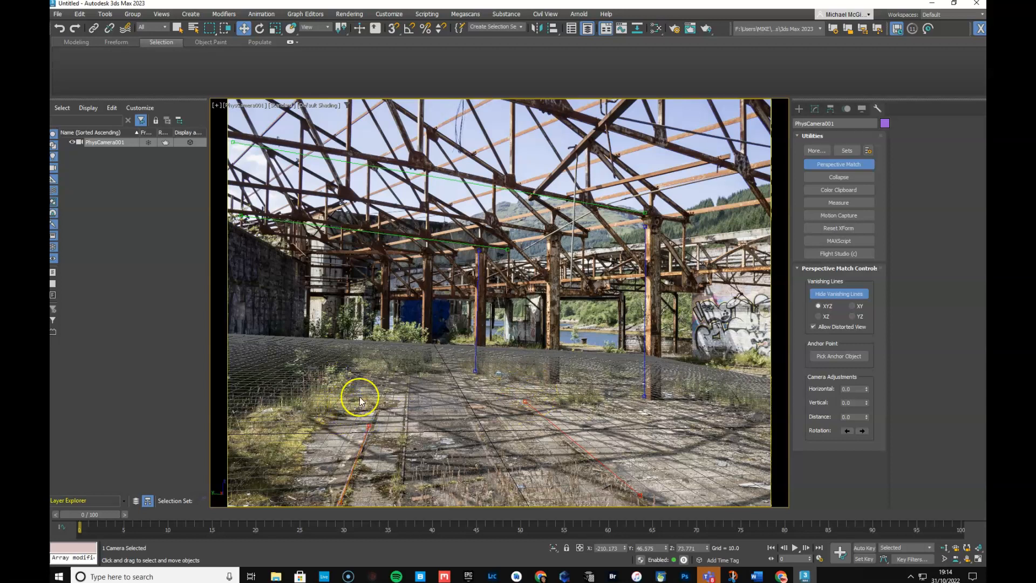
# Step: Fine-tune the top of the farther column's blue vanishing line and the alignment of both green lines with the roof beams
pyautogui.moveTo(478, 252)
pyautogui.mouseDown()
pyautogui.moveTo(497, 261)
pyautogui.moveTo(478, 256)
pyautogui.mouseUp()
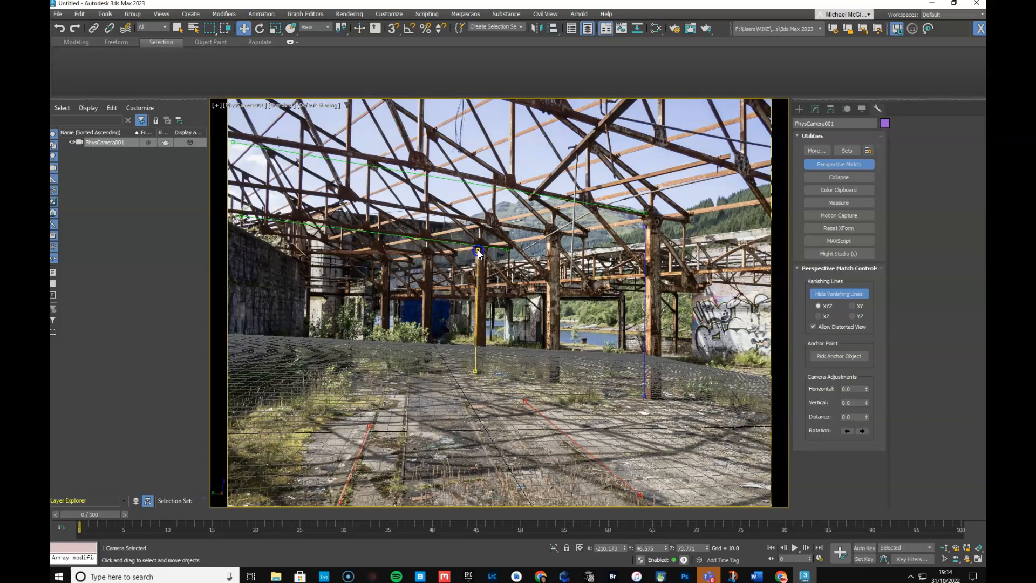
pyautogui.moveTo(240, 217); pyautogui.dragTo(242, 222)
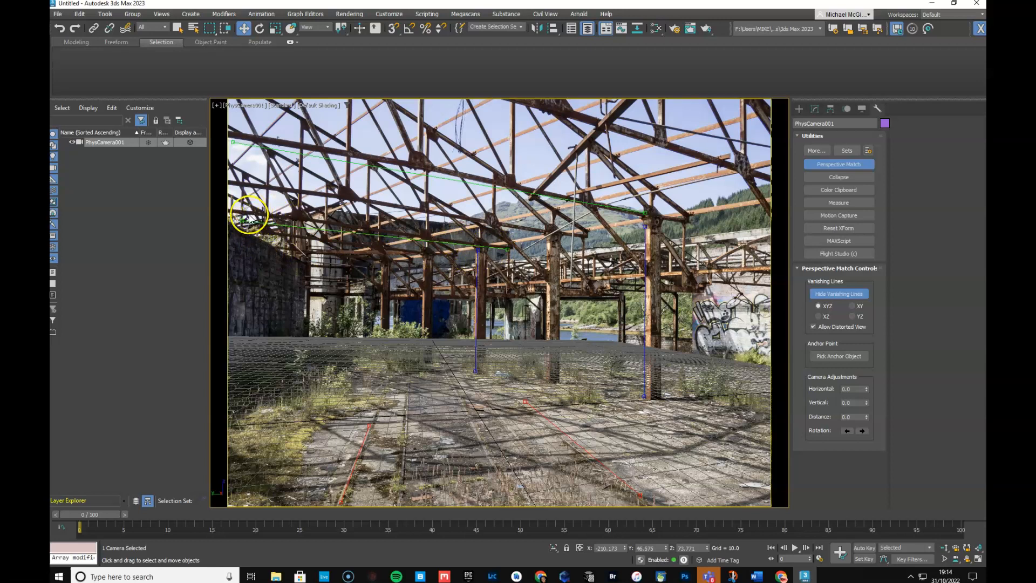
pyautogui.moveTo(642, 213); pyautogui.dragTo(464, 193)
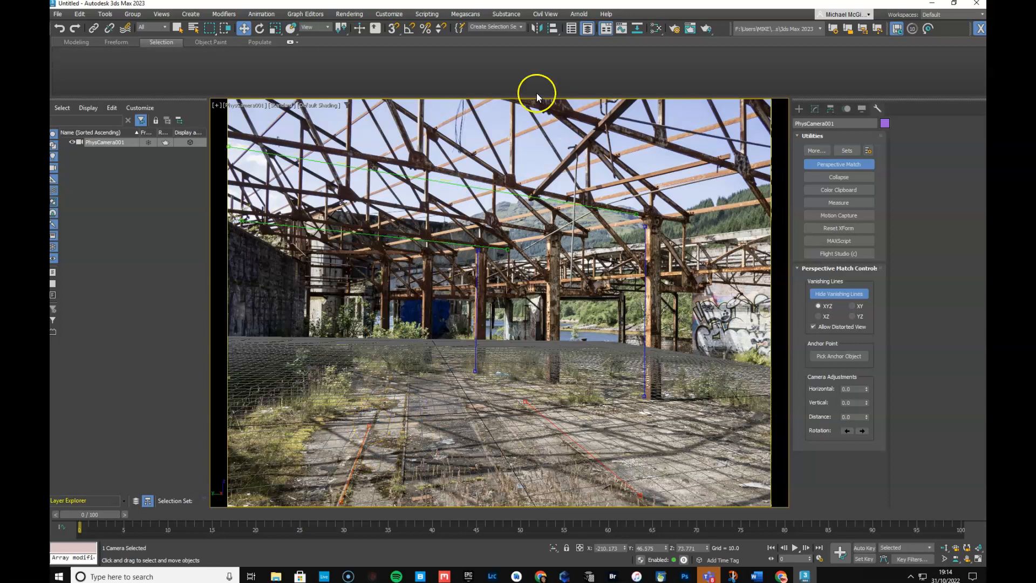
# Step: Reduce the home grid's Perspective View Grid Extent to 17
pyautogui.rightClick(394, 29)
pyautogui.click(504, 234)
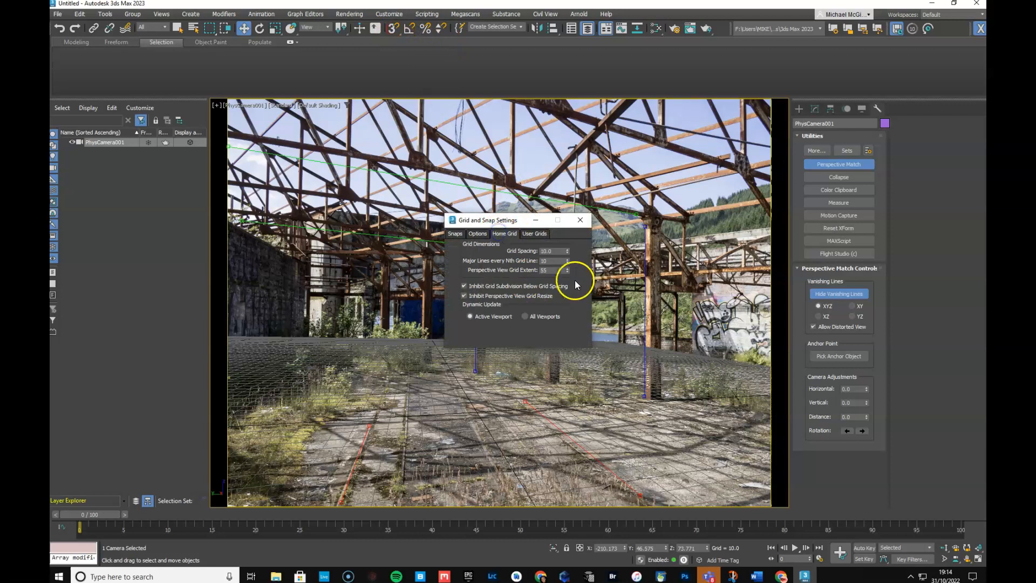
pyautogui.moveTo(567, 271); pyautogui.dragTo(574, 292)
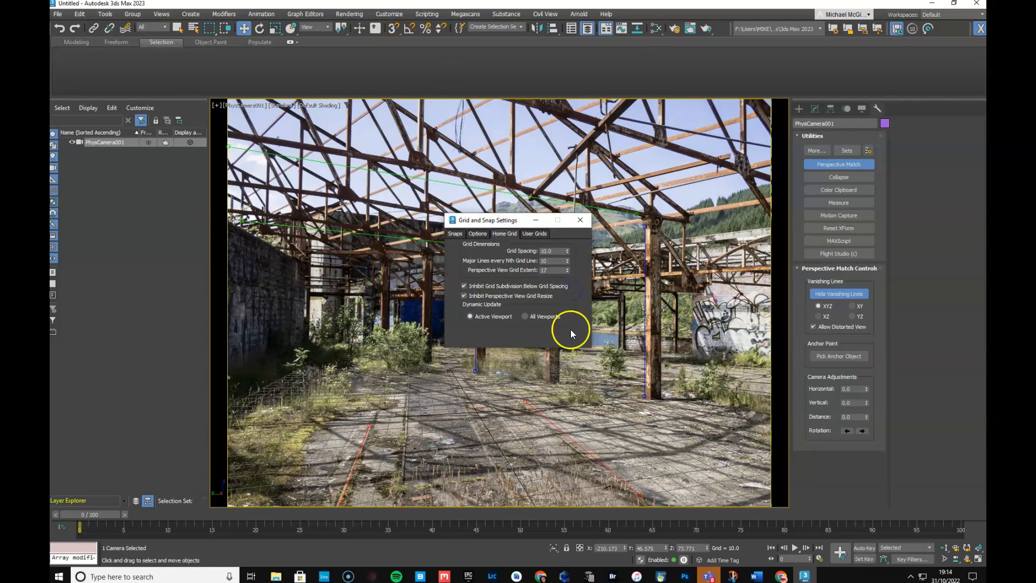
# Step: Close the grid settings and lock the physical camera's rotation on the X, Y and Z axes
pyautogui.click(580, 220)
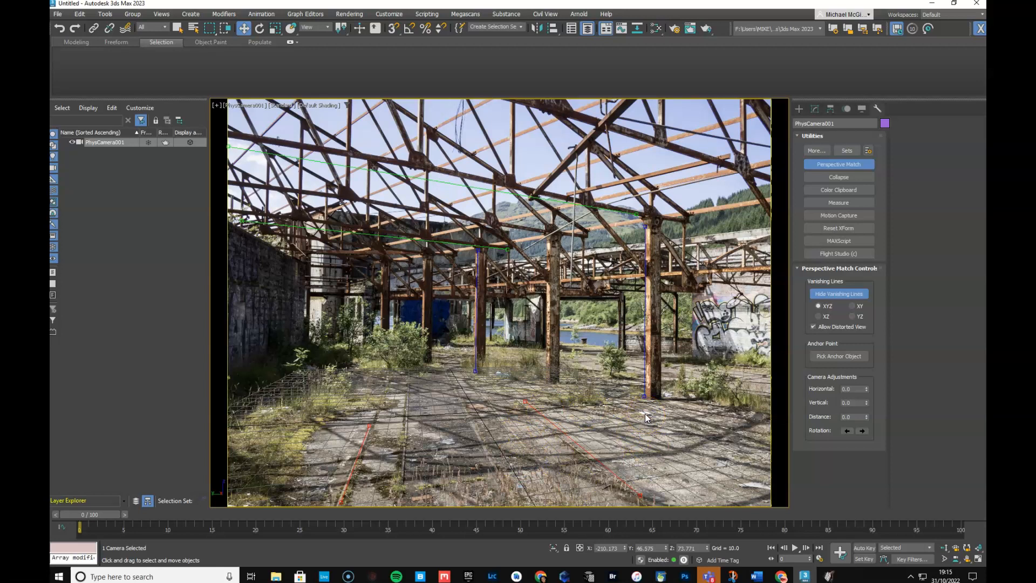
pyautogui.click(87, 143)
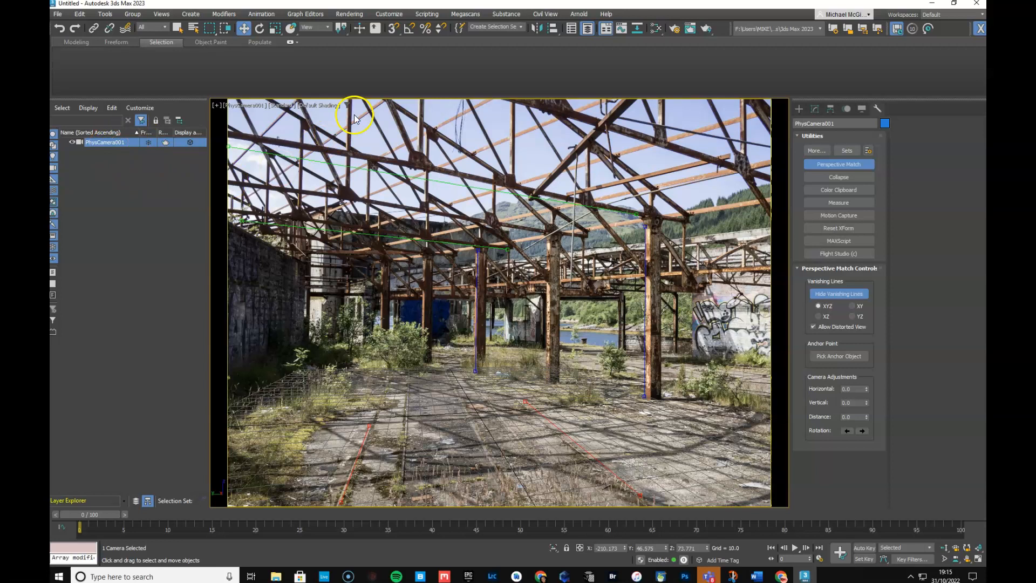
pyautogui.click(588, 29)
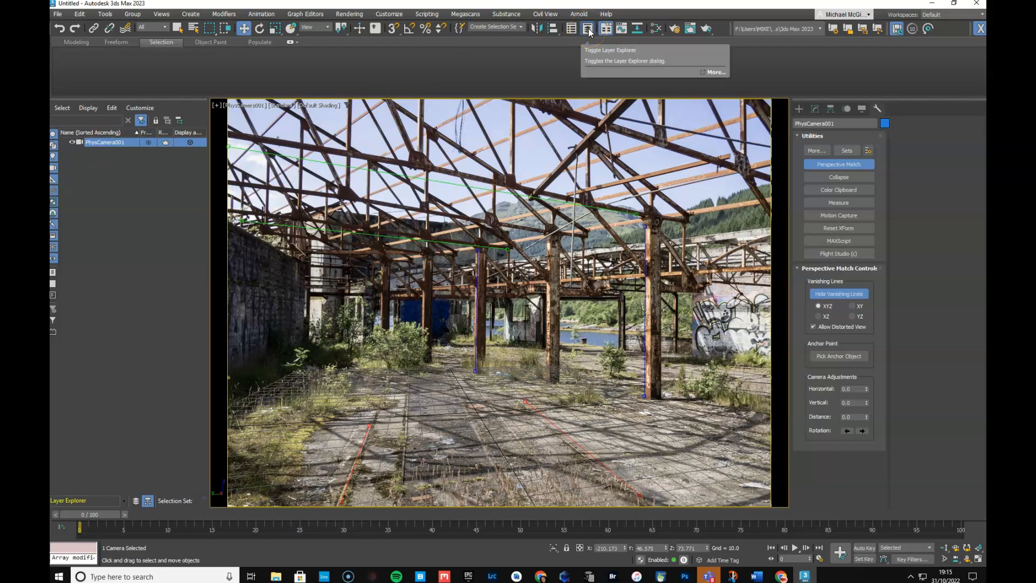
pyautogui.click(831, 108)
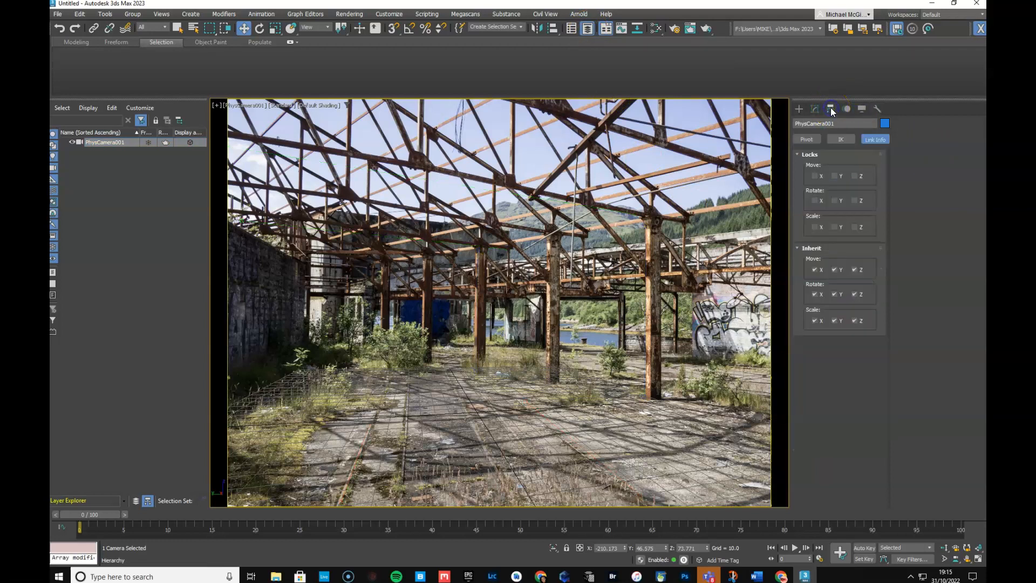
pyautogui.click(879, 139)
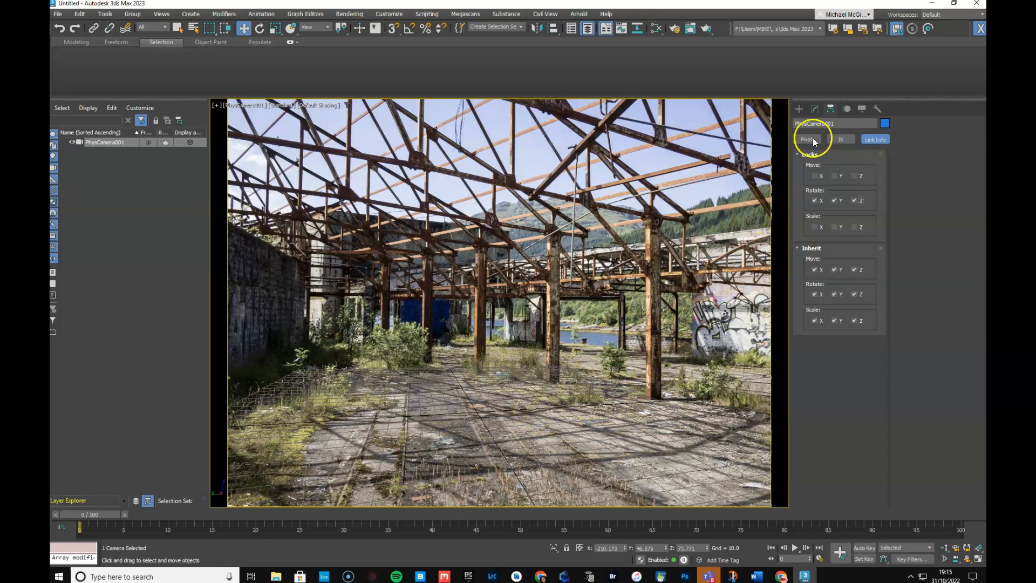
# Step: Create a test box about 28.7 long, 33.2 wide and 17 high on the foreground floor
pyautogui.click(798, 109)
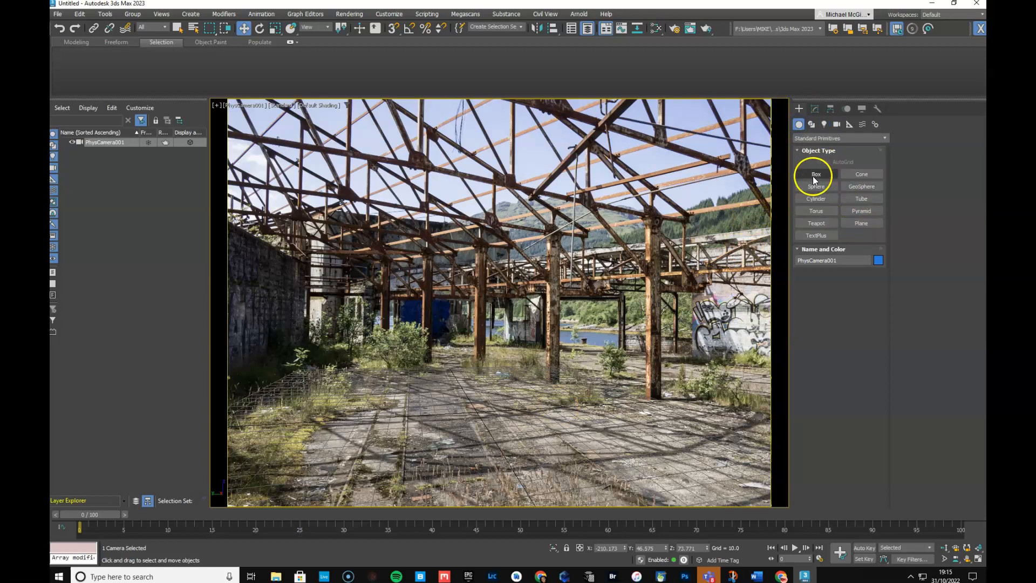
pyautogui.click(815, 174)
pyautogui.moveTo(513, 444); pyautogui.dragTo(476, 489)
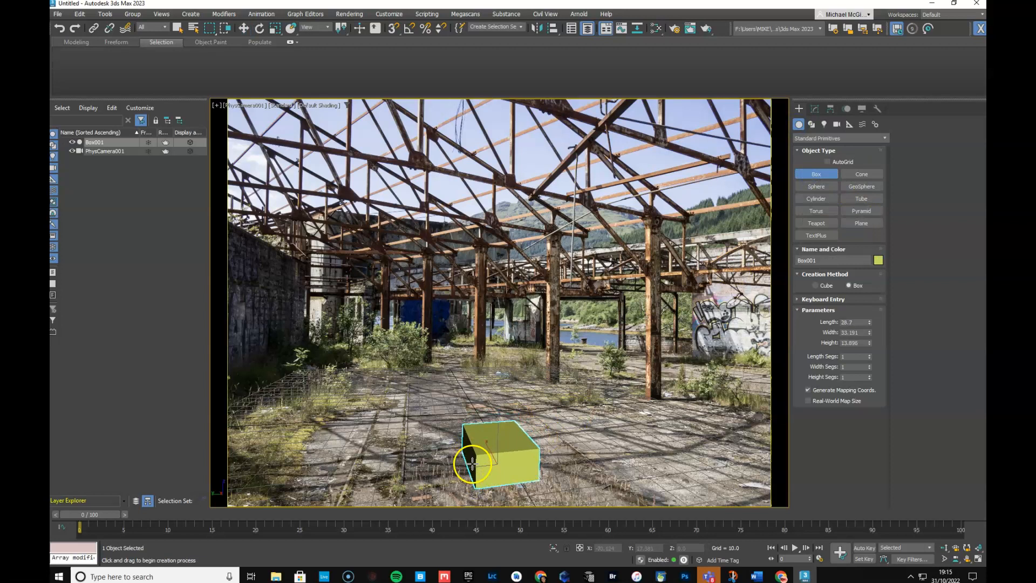
pyautogui.click(470, 446)
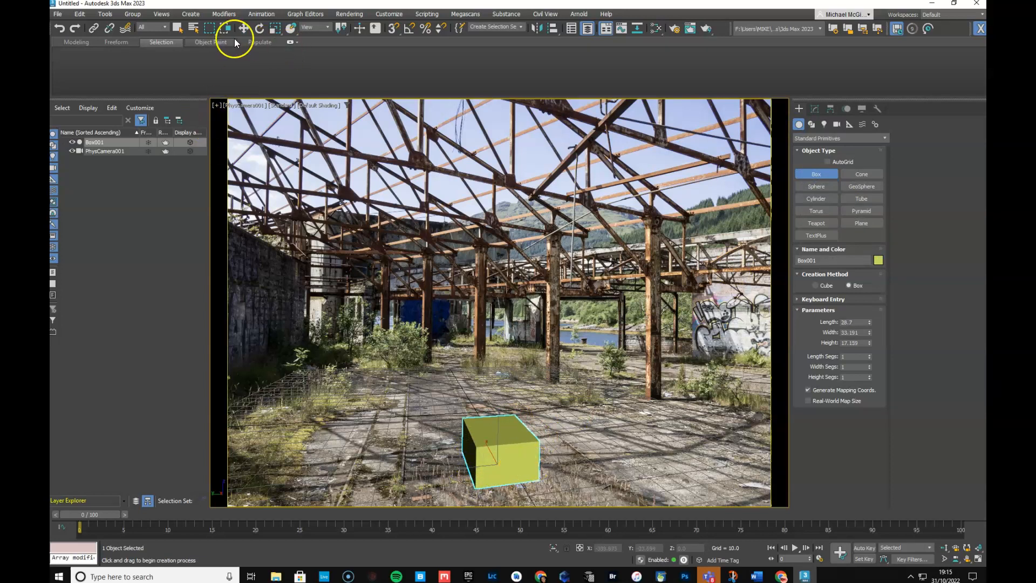
# Step: Move and rotate the test box across the floor to check it against the photo's perspective, and delete it
pyautogui.click(244, 28)
pyautogui.moveTo(490, 454); pyautogui.dragTo(495, 398)
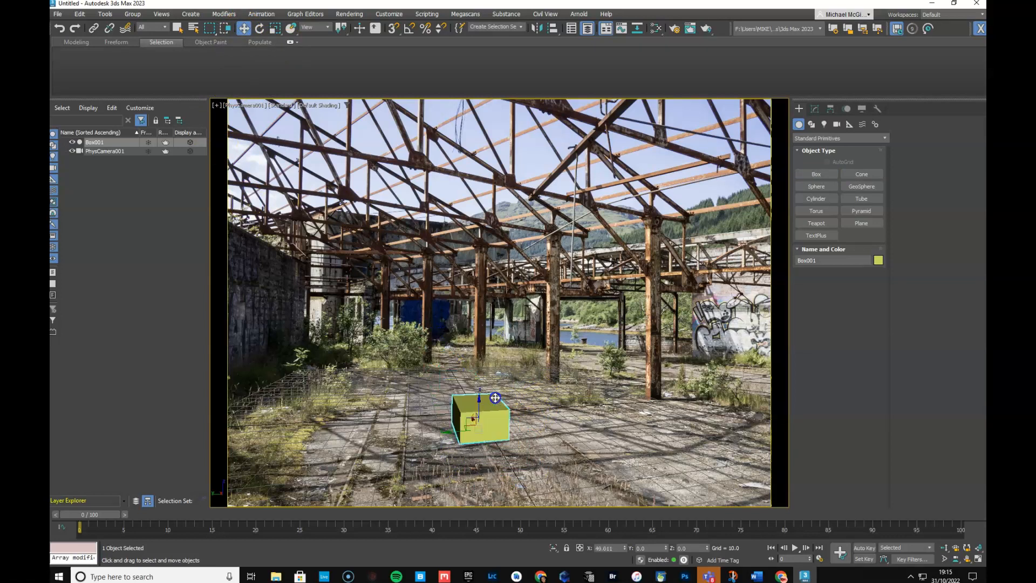
pyautogui.moveTo(482, 438); pyautogui.dragTo(303, 413)
pyautogui.press('e')
pyautogui.press('w')
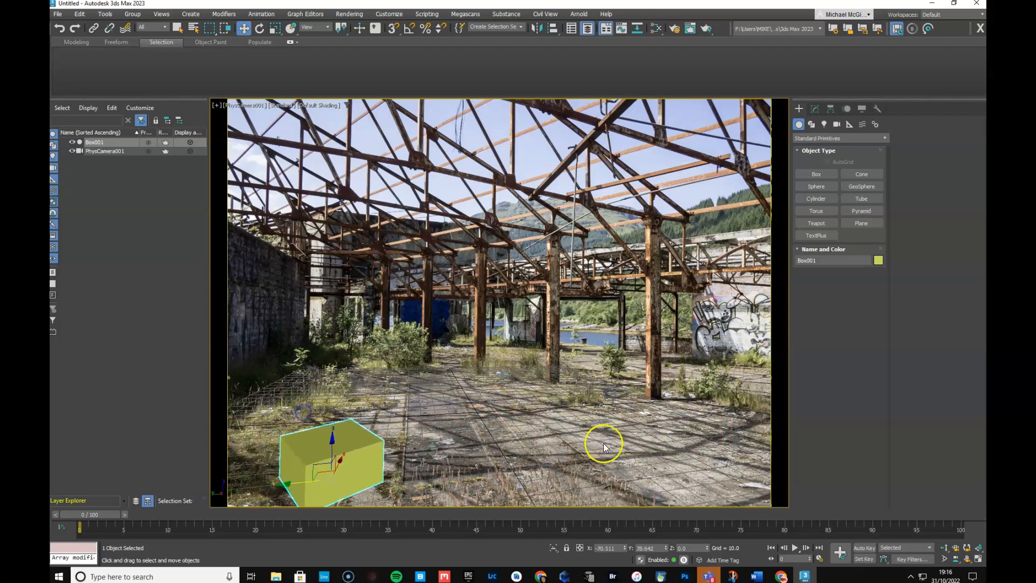
pyautogui.press('Delete')
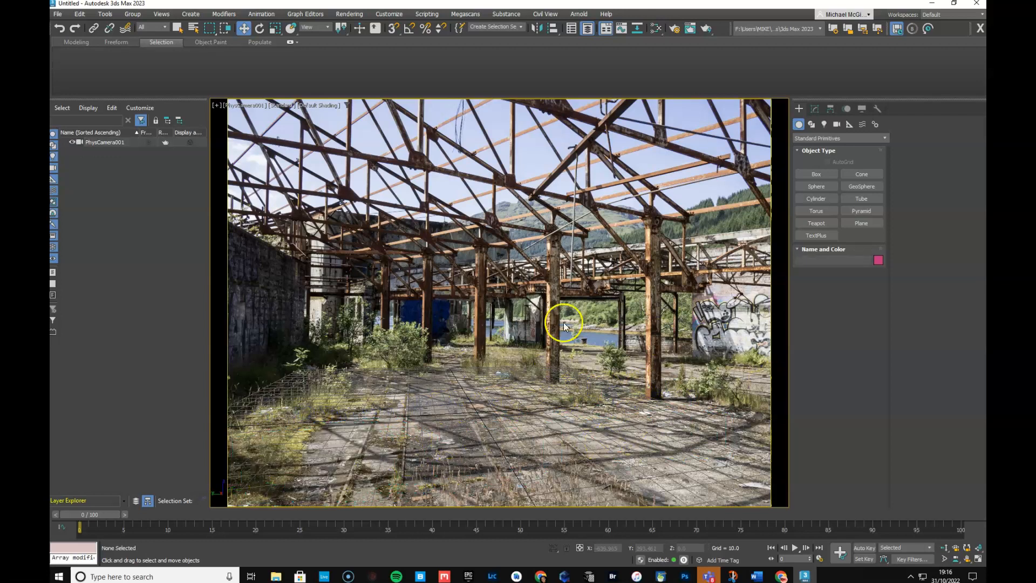